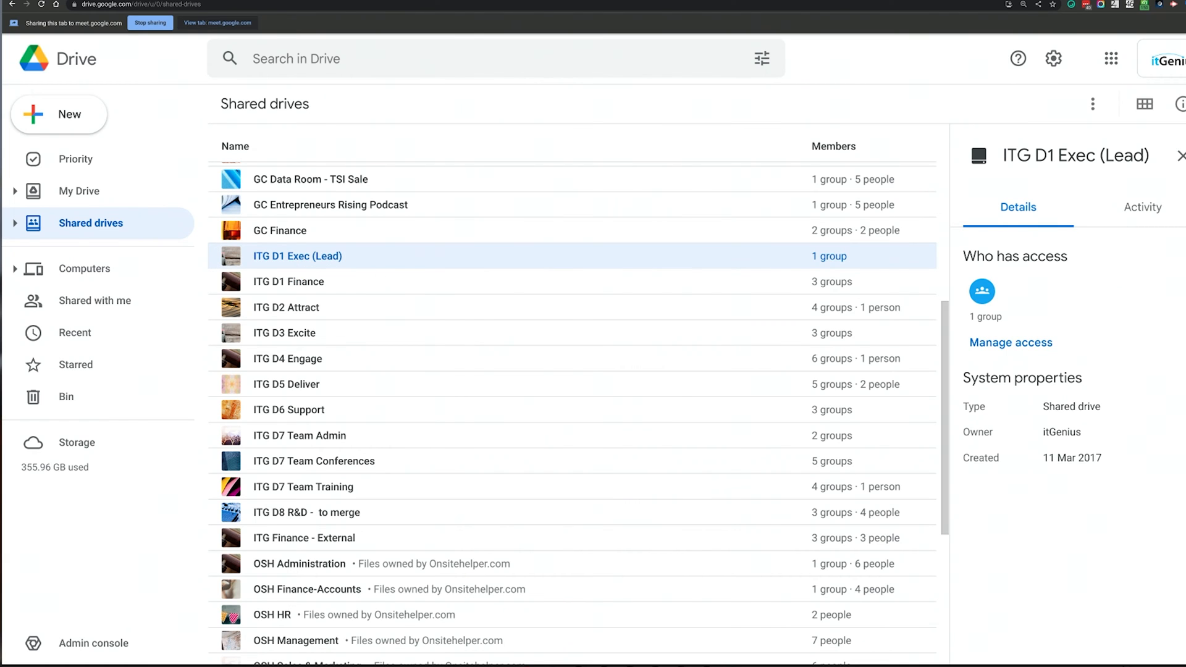
Review who has access to ITG D1 Exec (Lead), D1 Finance, D2 Attract and D3 Excite
{"action": "key", "text": "Down"}
{"action": "key", "text": "Down"}
{"action": "key", "text": "Down"}
{"action": "key", "text": "Down"}
{"action": "key", "text": "Down"}
{"action": "key", "text": "Down"}
{"action": "key", "text": "Down"}
{"action": "key", "text": "Down"}
{"action": "key", "text": "Down"}
{"action": "key", "text": "Down"}
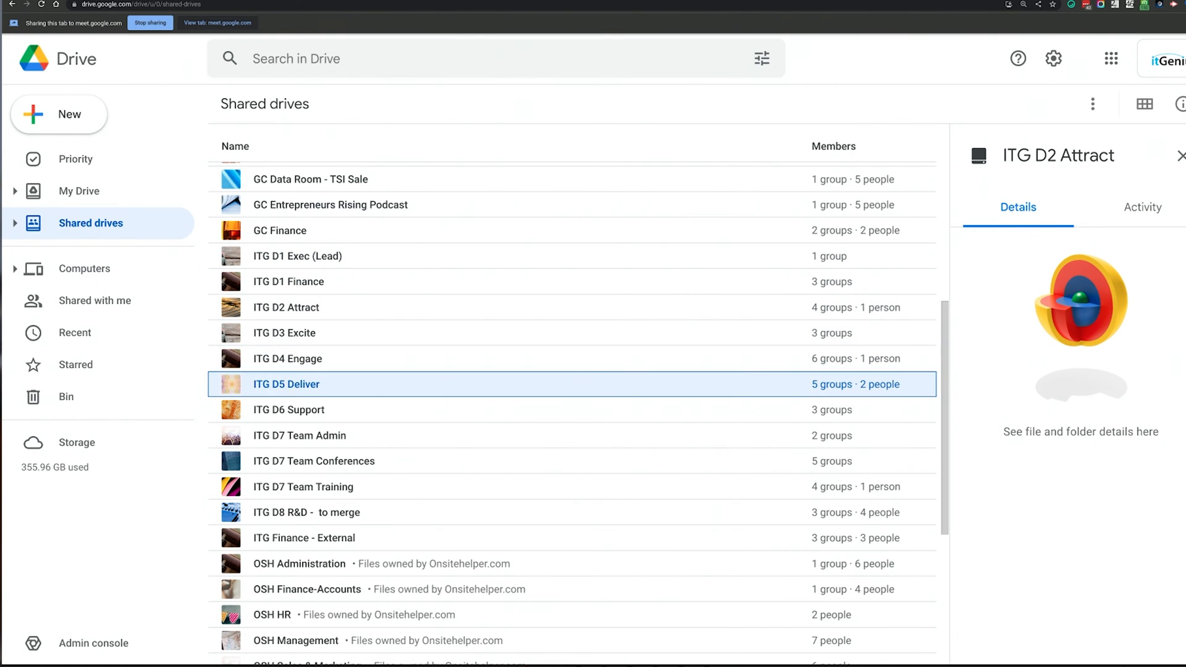
{"action": "key", "text": "Up"}
{"action": "key", "text": "Up"}
{"action": "key", "text": "Up"}
{"action": "key", "text": "Up"}
{"action": "key", "text": "Up"}
{"action": "key", "text": "Up"}
{"action": "key", "text": "Up"}
{"action": "key", "text": "Up"}
{"action": "key", "text": "Up"}
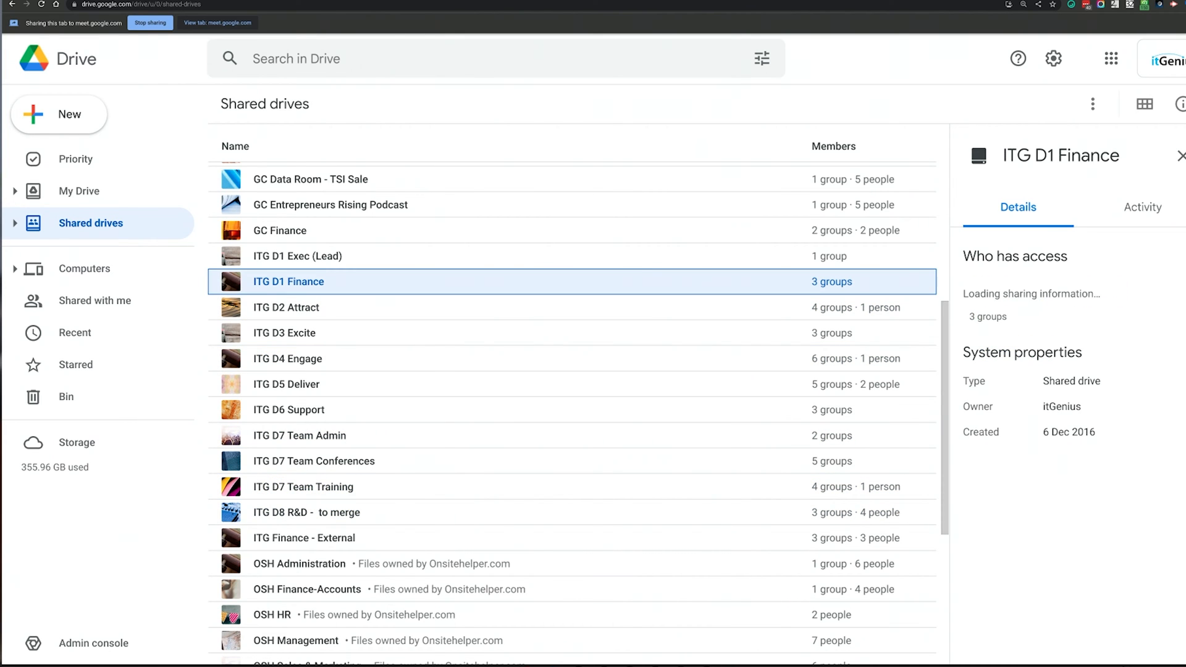
{"action": "key", "text": "Up"}
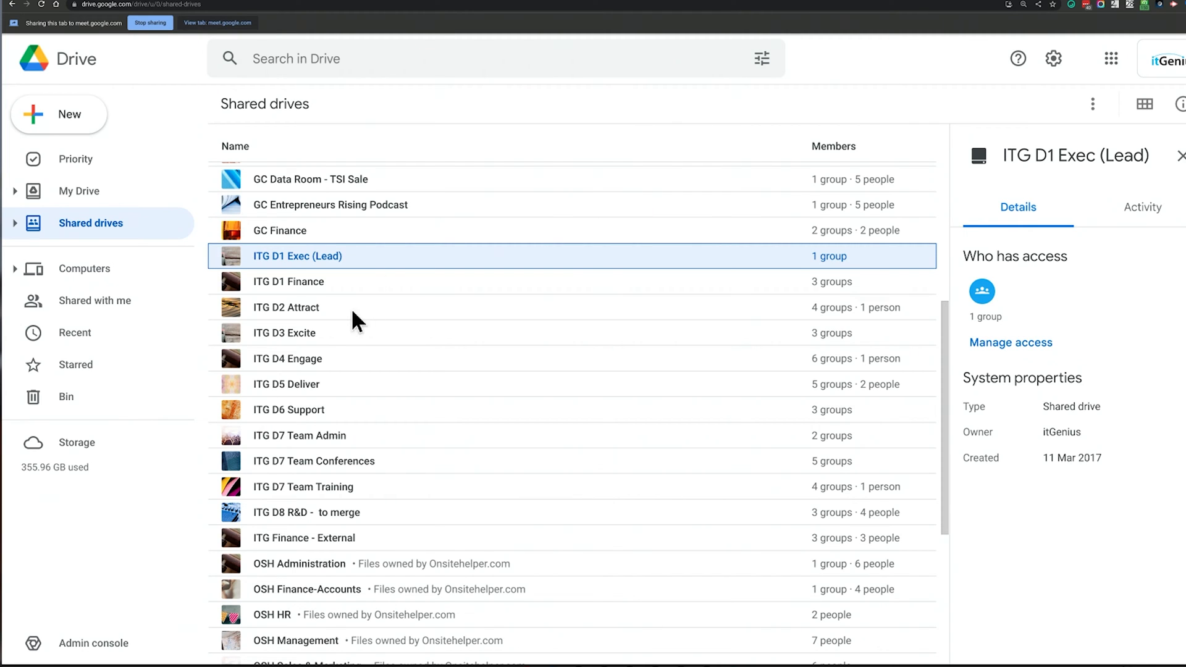
{"action": "left_click", "coordinate": [346, 282]}
{"action": "left_click", "coordinate": [340, 307]}
{"action": "left_click", "coordinate": [343, 337]}
{"action": "left_click", "coordinate": [346, 357]}
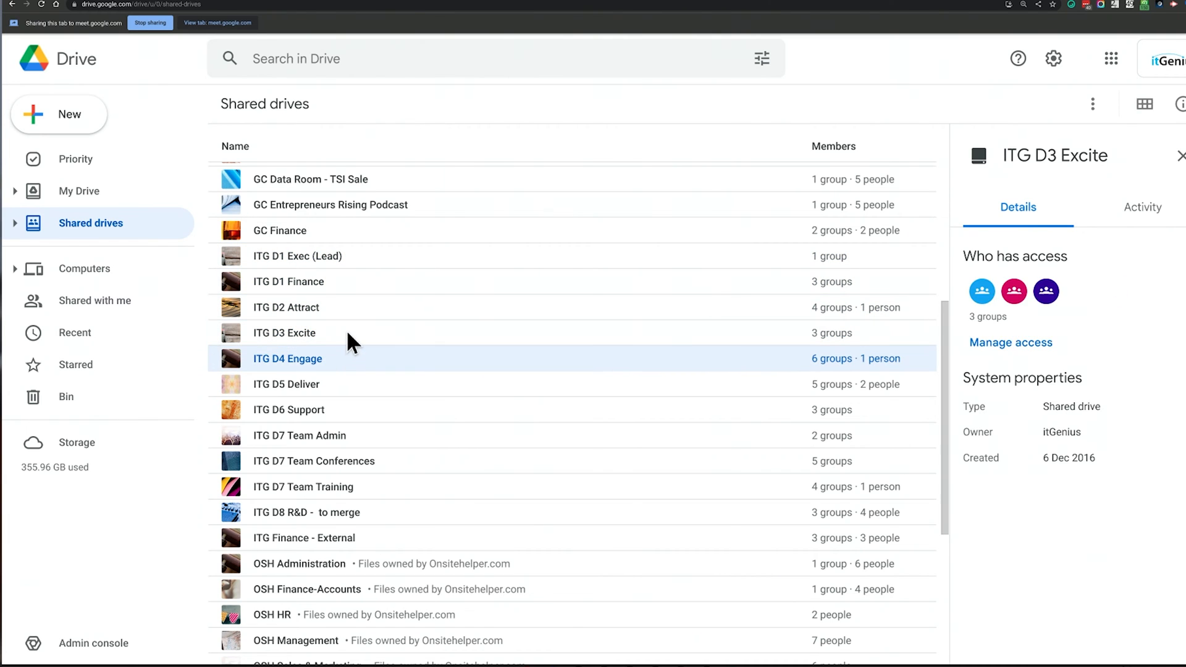
{"action": "left_click", "coordinate": [346, 334]}
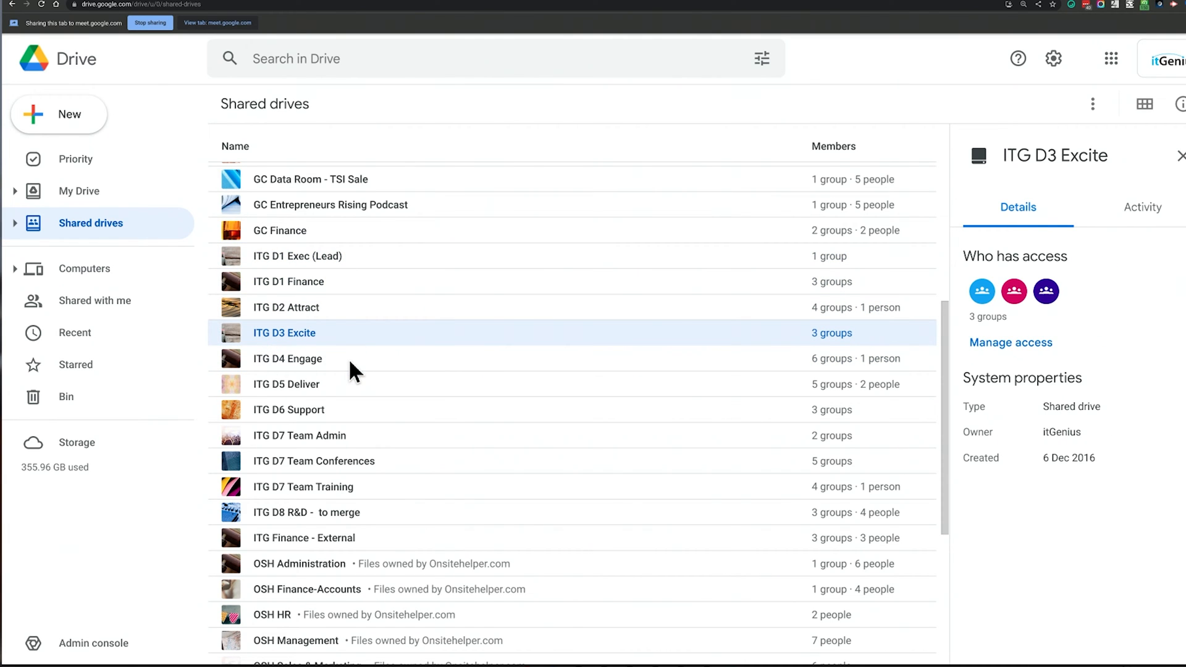
Review access for ITG D4 Engage through ITG D7 Team Training, then return to the Admin console
{"action": "left_click", "coordinate": [350, 363]}
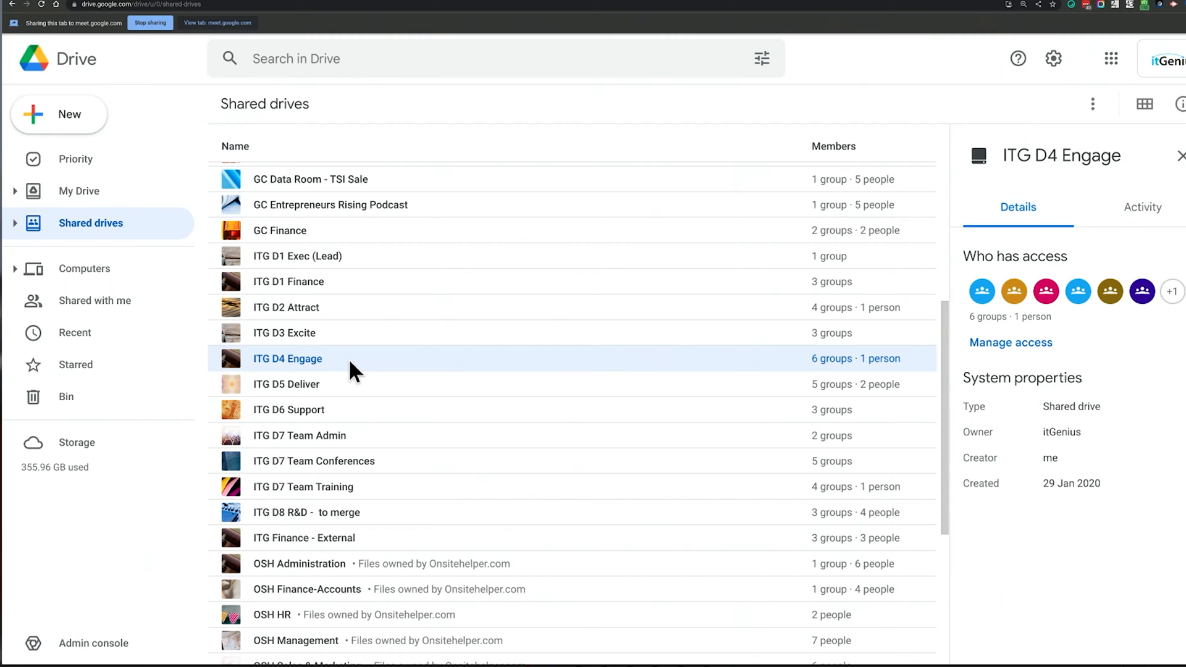
{"action": "left_click", "coordinate": [358, 387]}
{"action": "left_click", "coordinate": [359, 410]}
{"action": "left_click", "coordinate": [363, 385]}
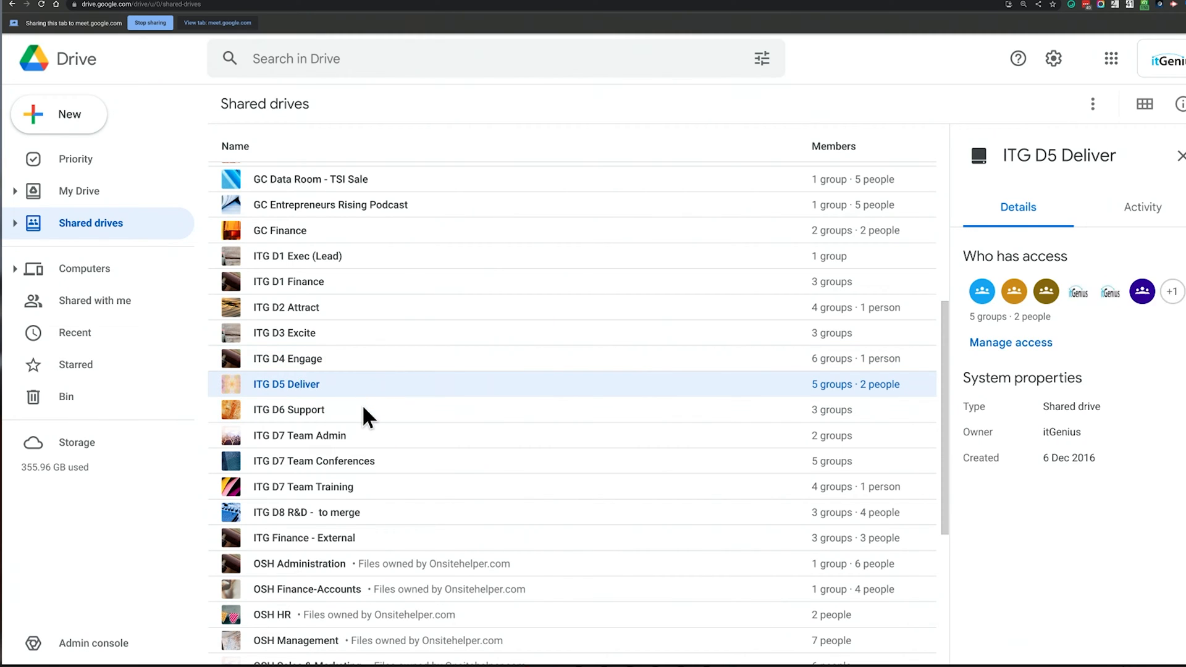
{"action": "left_click", "coordinate": [365, 412]}
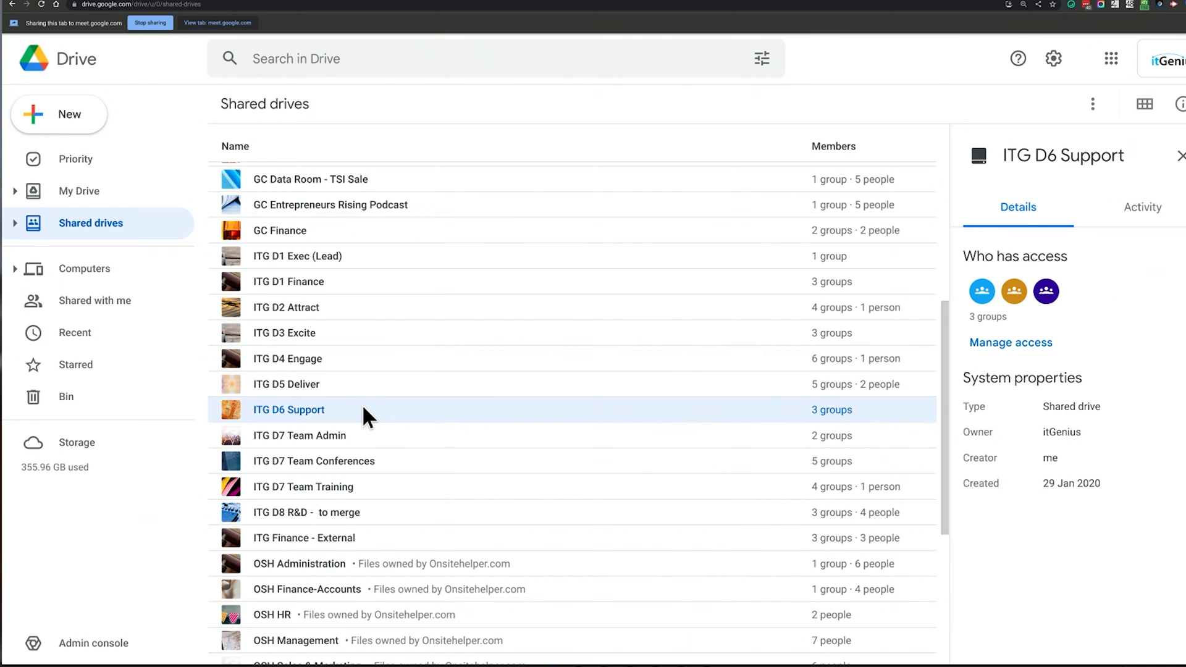
{"action": "left_click", "coordinate": [391, 433]}
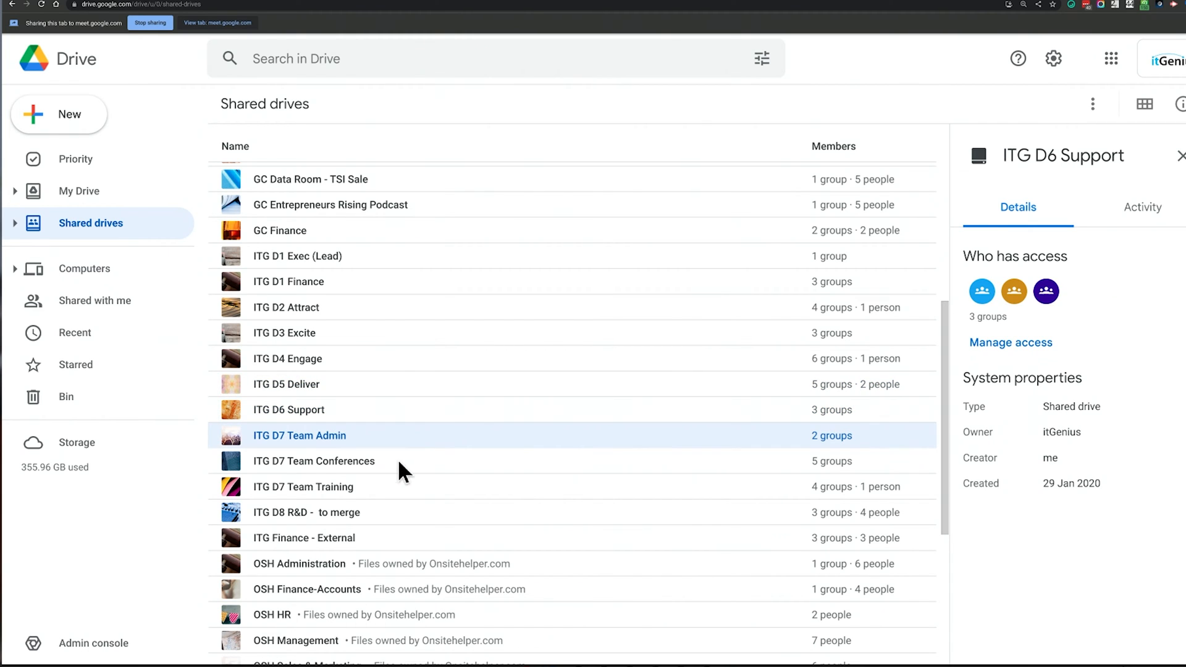
{"action": "left_click", "coordinate": [402, 455]}
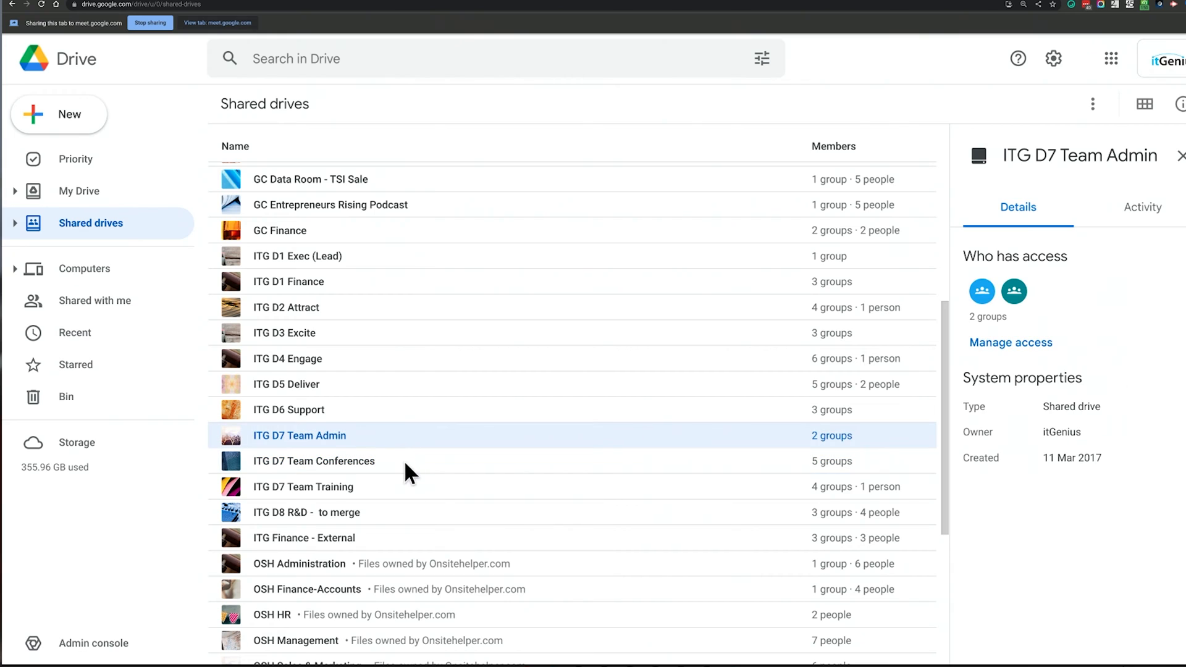
{"action": "left_click", "coordinate": [407, 487]}
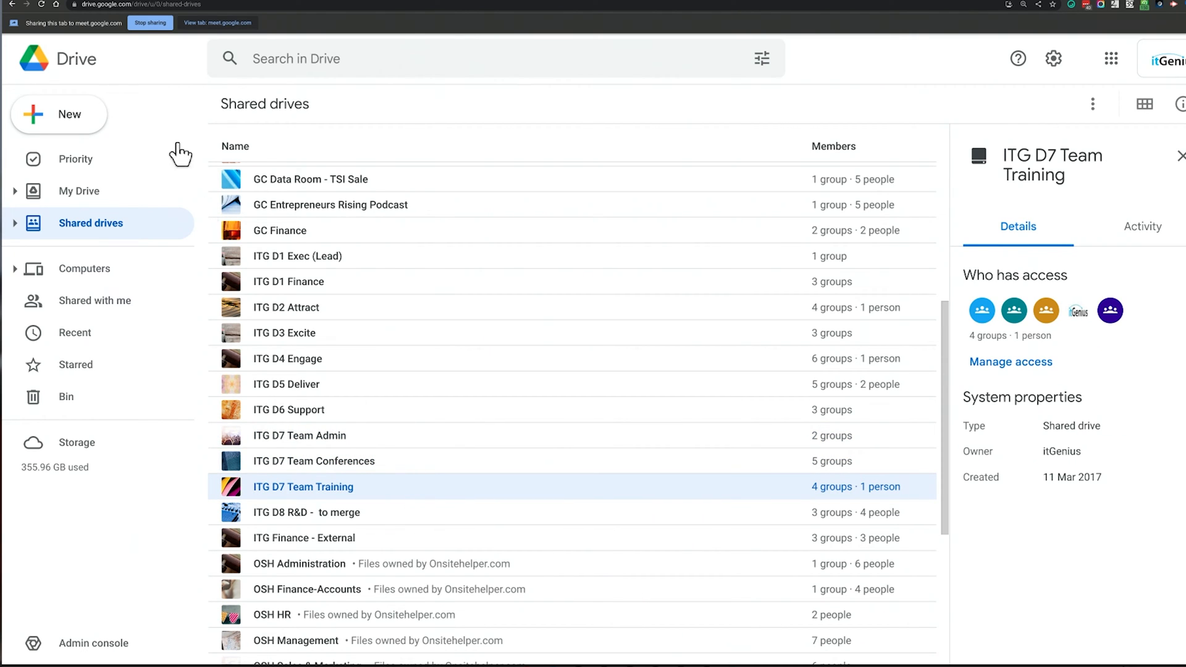
{"action": "left_click", "coordinate": [154, 21]}
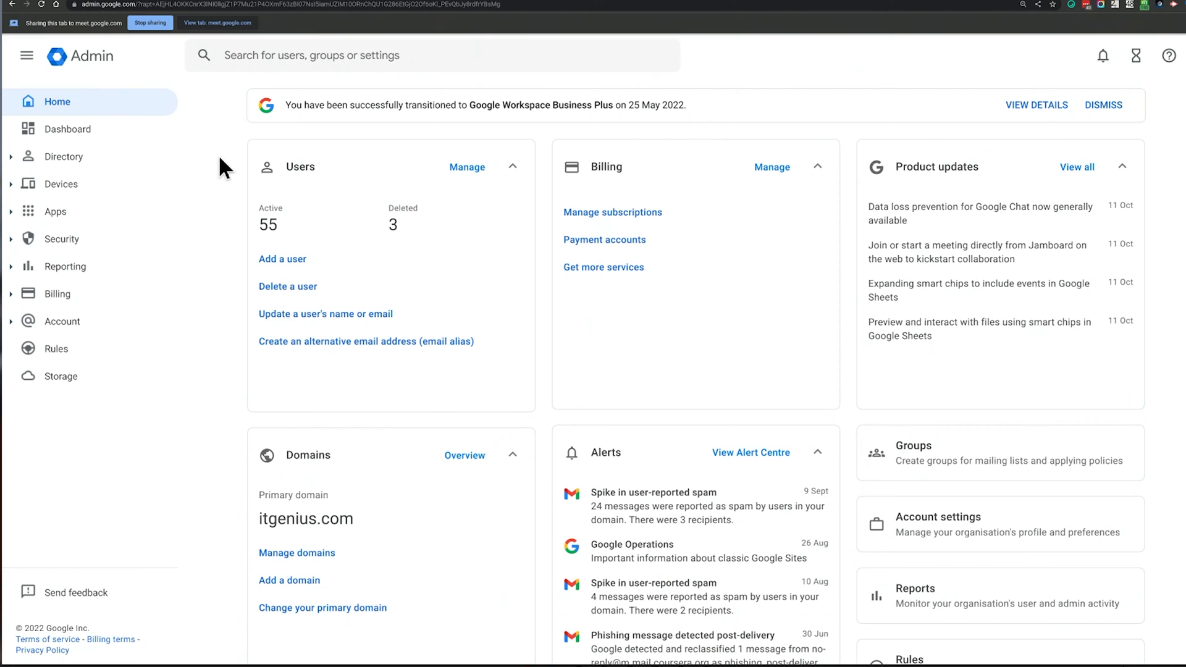
Go to Directory > Groups and start creating a new group
{"action": "left_click", "coordinate": [9, 159]}
{"action": "left_click", "coordinate": [59, 211]}
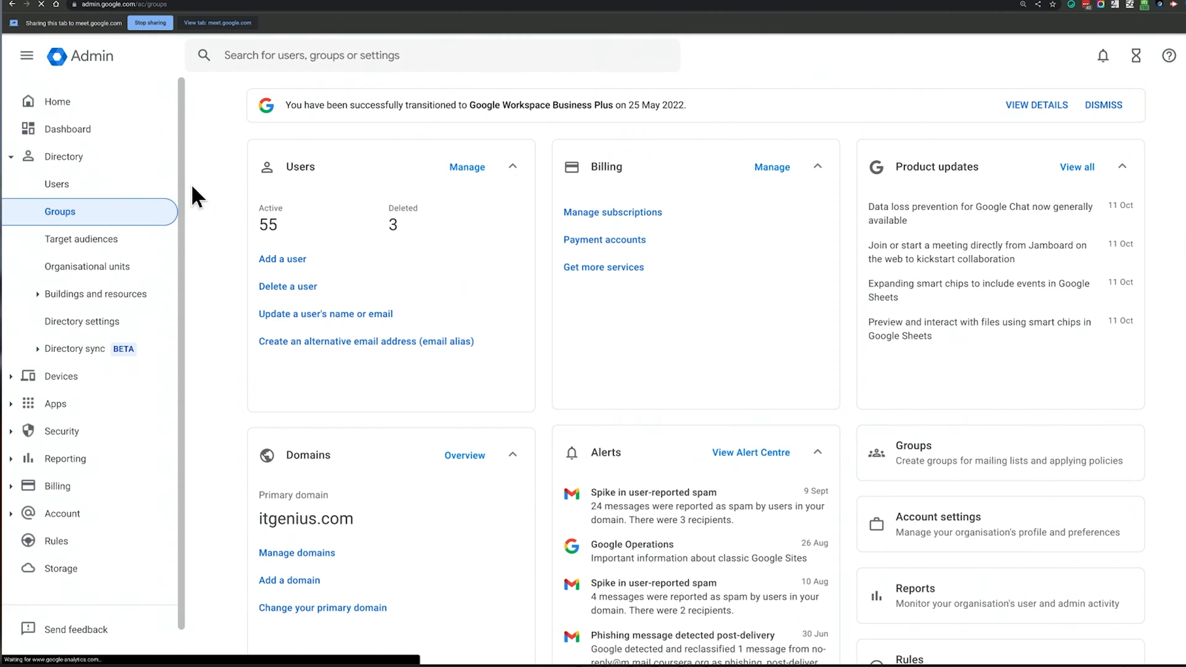
{"action": "scroll", "coordinate": [557, 349], "scroll_direction": "down", "scroll_amount": 3}
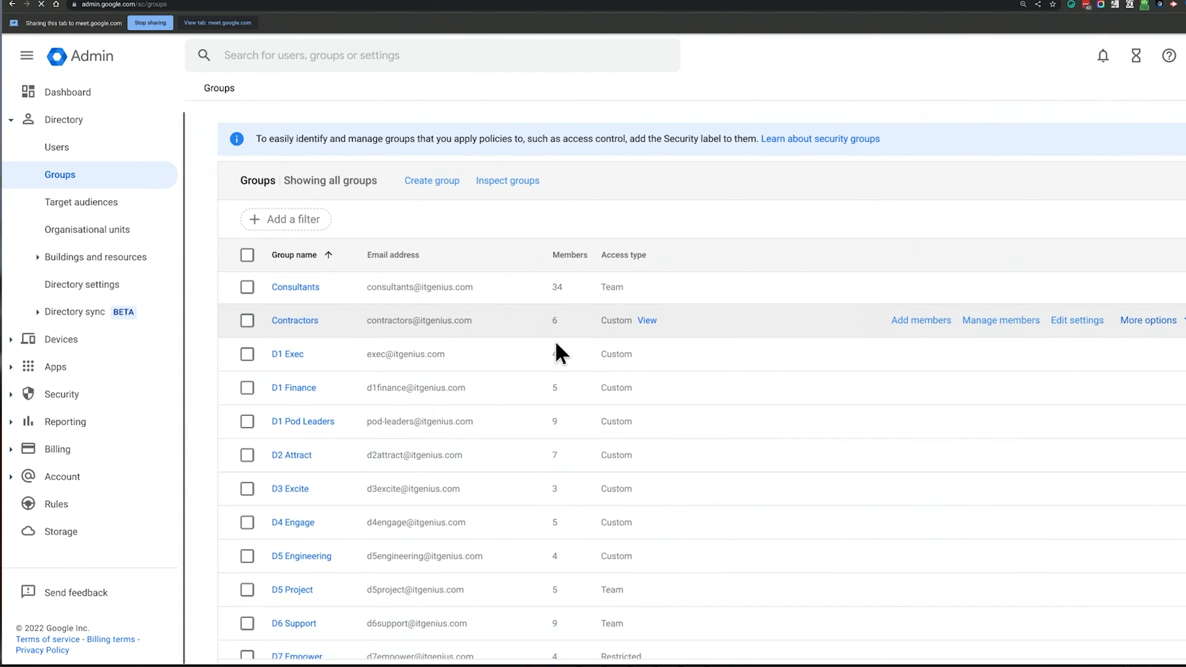
{"action": "scroll", "coordinate": [555, 340], "scroll_direction": "down", "scroll_amount": 3}
{"action": "scroll", "coordinate": [554, 339], "scroll_direction": "up", "scroll_amount": 5}
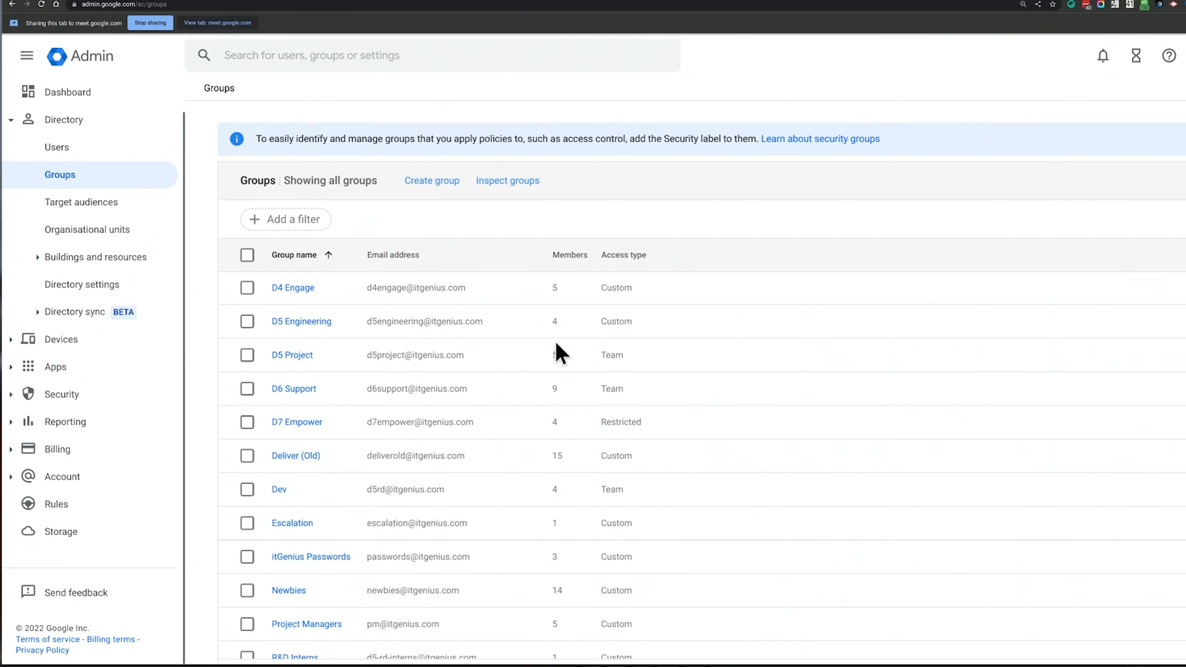
{"action": "left_click", "coordinate": [442, 191]}
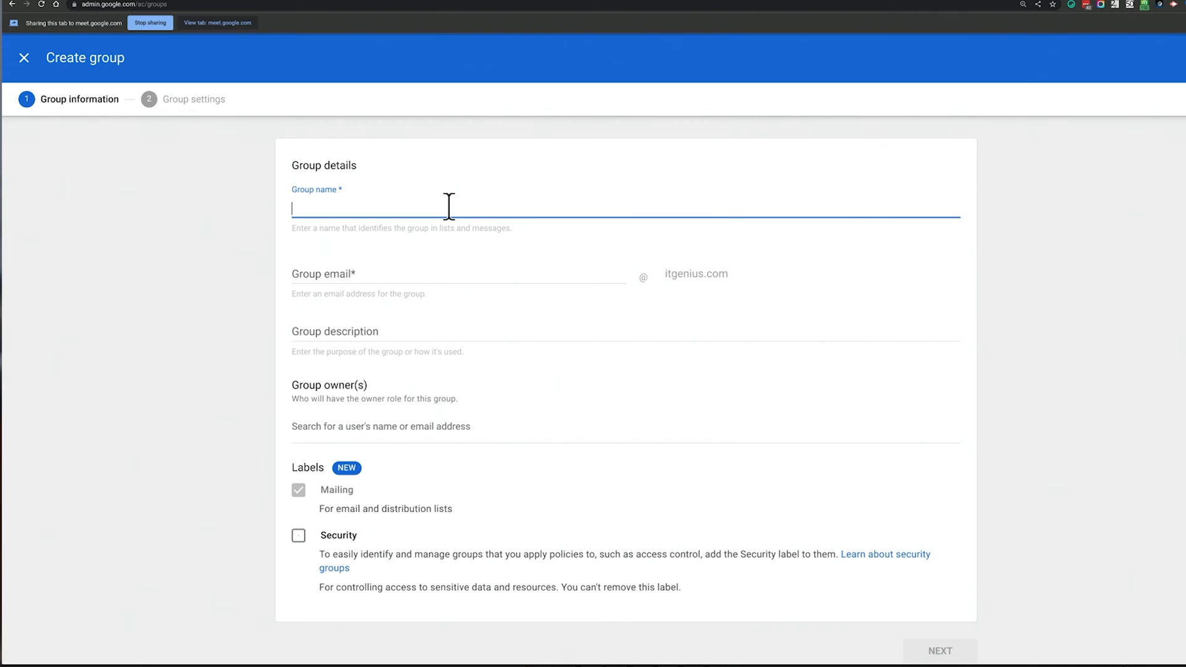
Name the group 'TEST Exec' with the group email address test-exec
{"action": "type", "text": "TEST Exec"}
{"action": "key", "text": "Tab"}
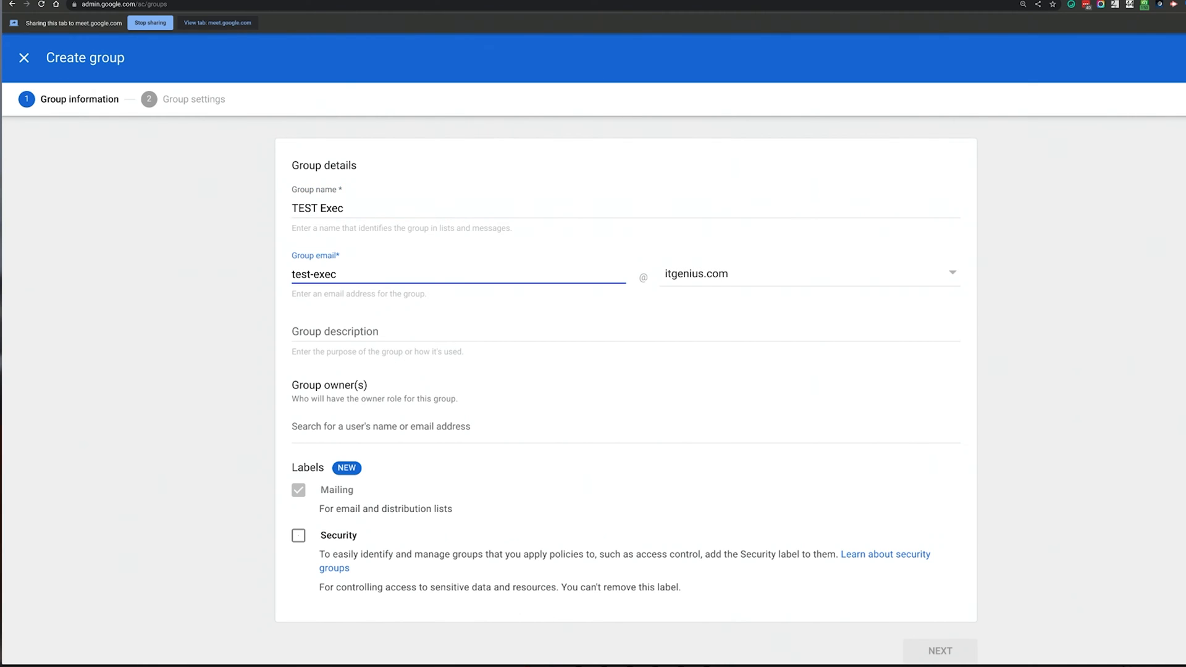
{"action": "double_click", "coordinate": [317, 276]}
{"action": "triple_click", "coordinate": [381, 270]}
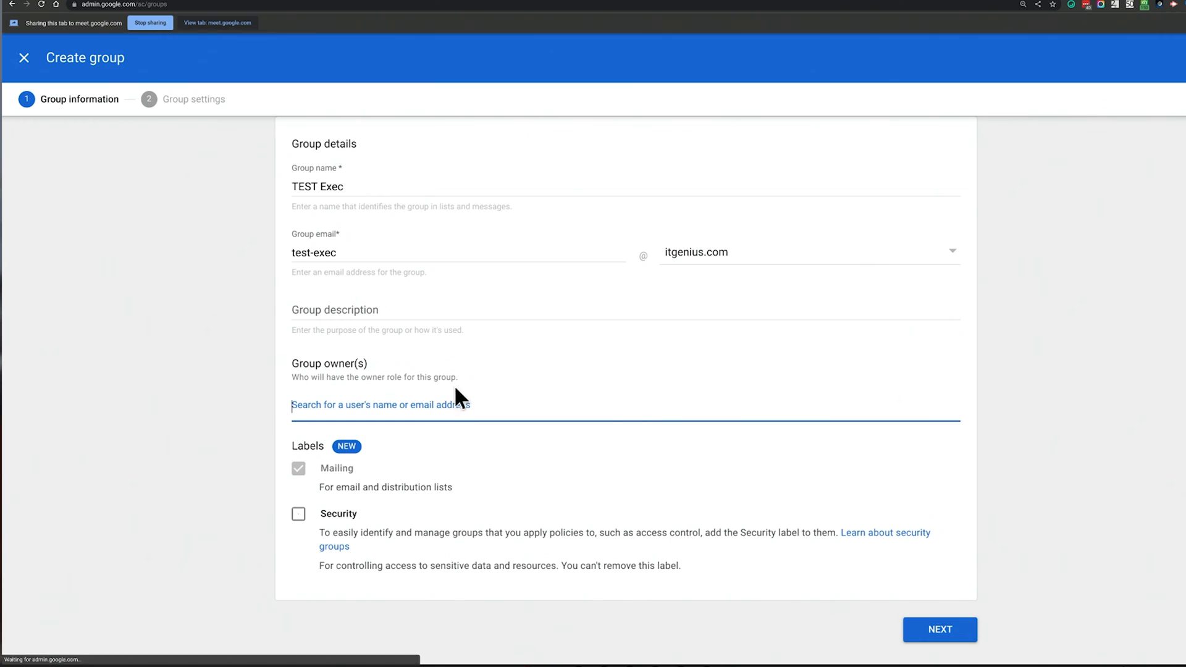
Add the searched user as group owner, tick the Security label and continue to Group settings
{"action": "scroll", "coordinate": [488, 380], "scroll_direction": "down", "scroll_amount": 1}
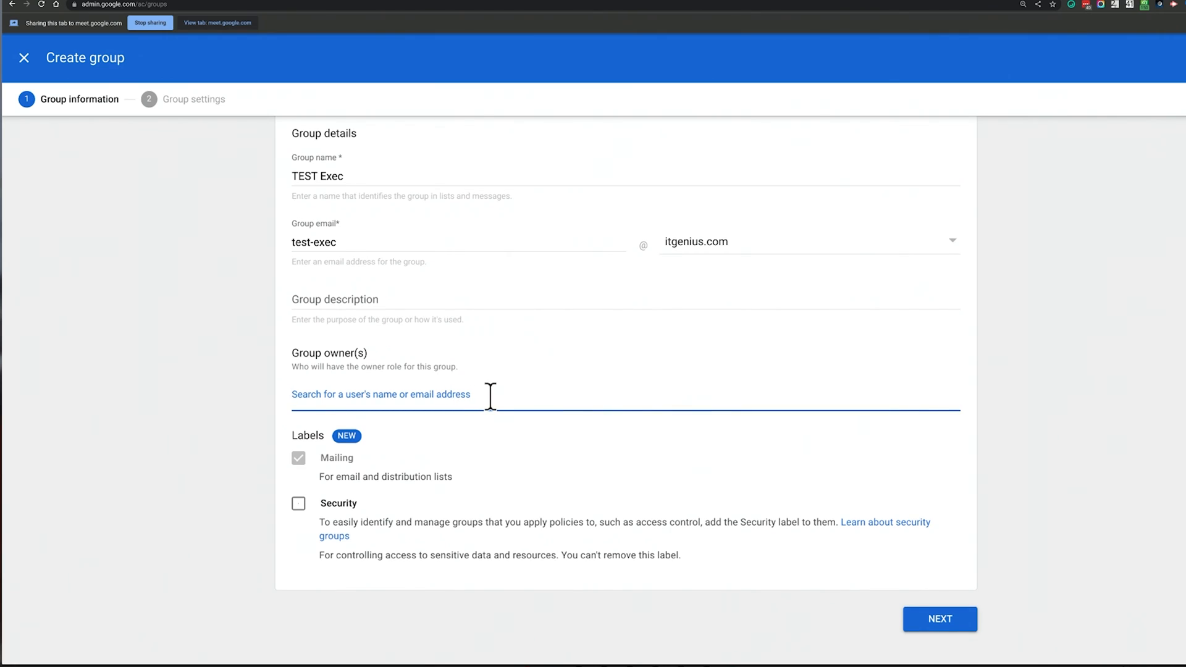
{"action": "type", "text": "peter"}
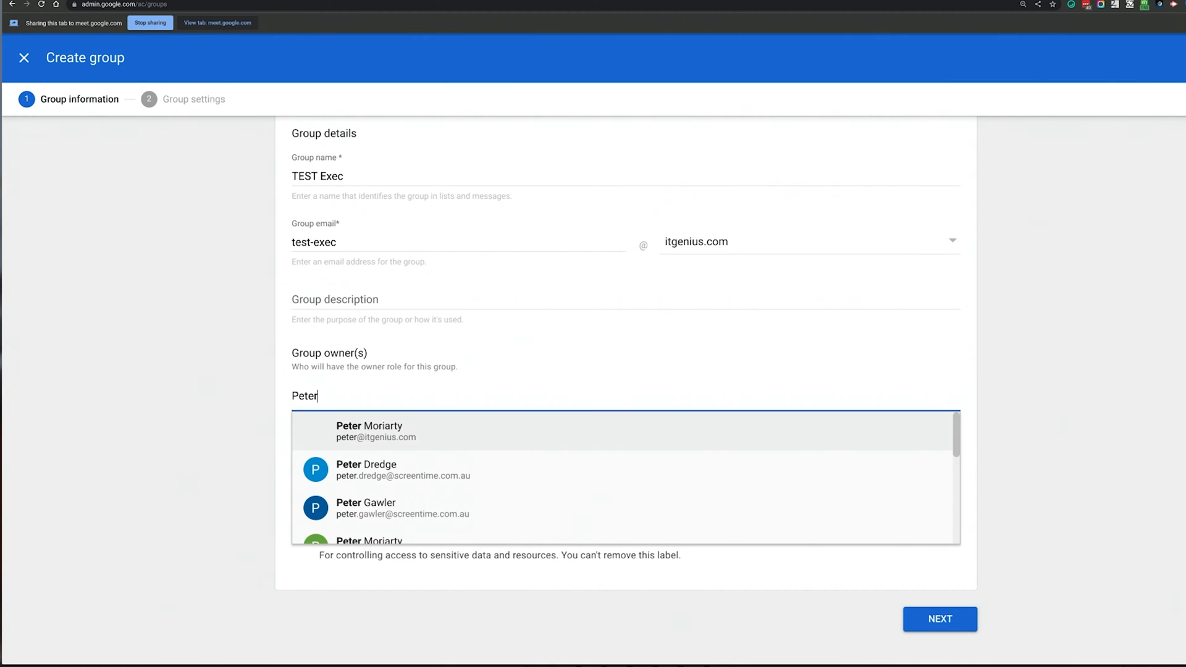
{"action": "key", "text": "Return"}
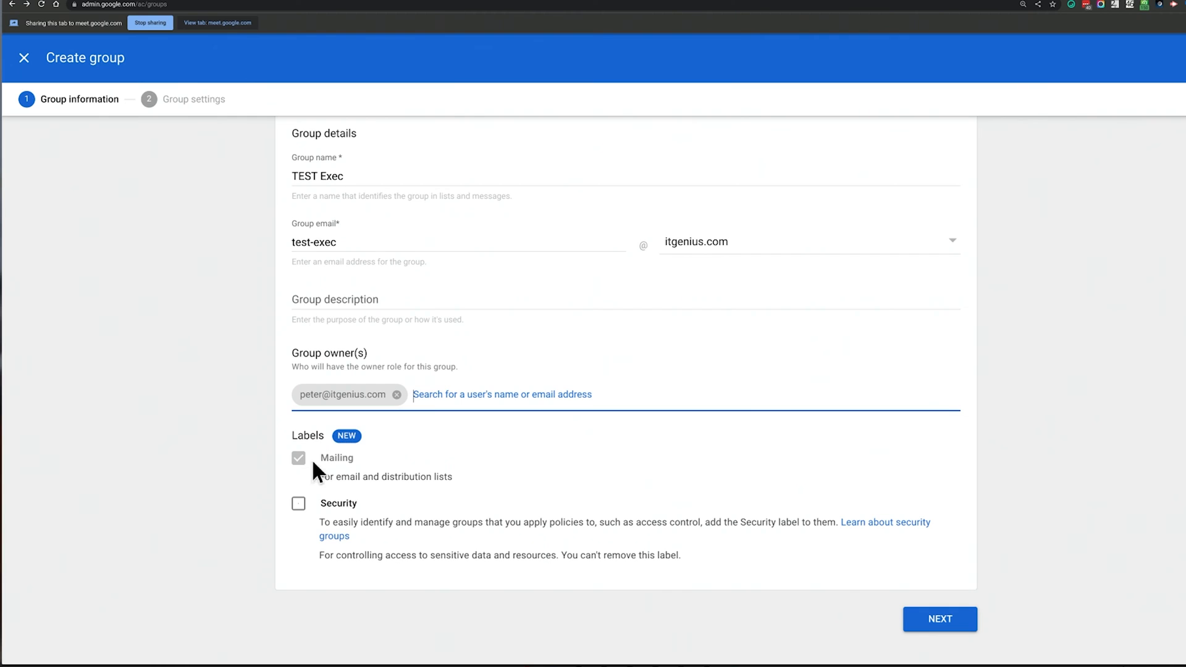
{"action": "left_click", "coordinate": [298, 505]}
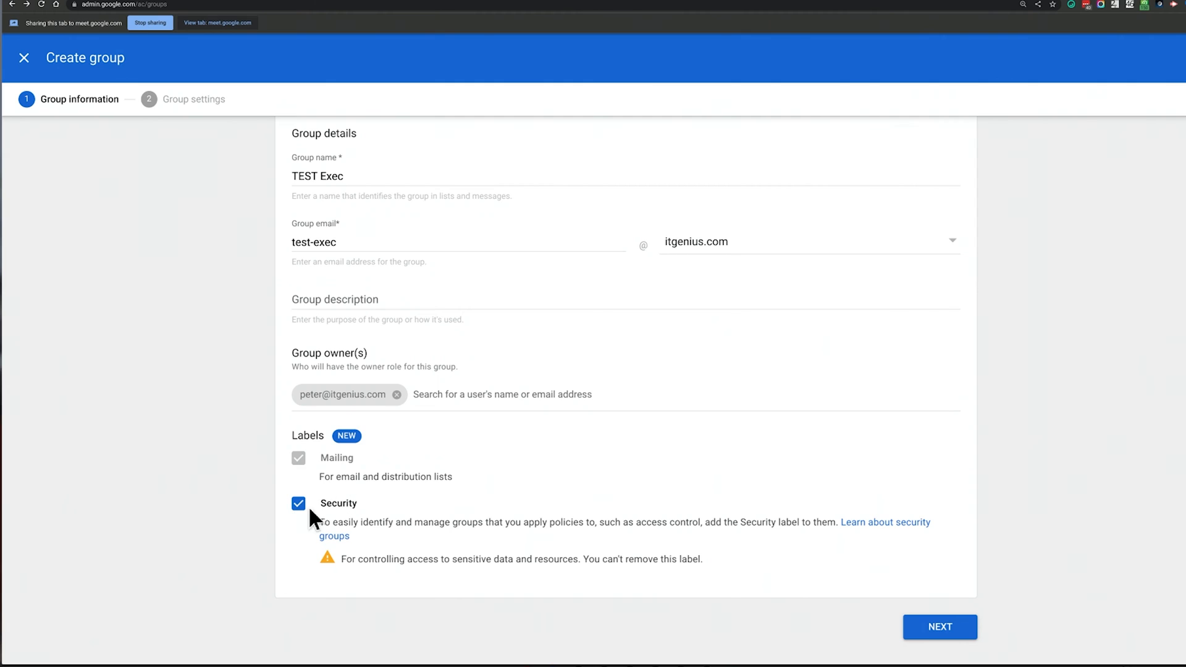
{"action": "left_click", "coordinate": [940, 627]}
Set the TEST Exec access type to Restricted after comparing it with Public
{"action": "scroll", "coordinate": [925, 495], "scroll_direction": "down", "scroll_amount": 1}
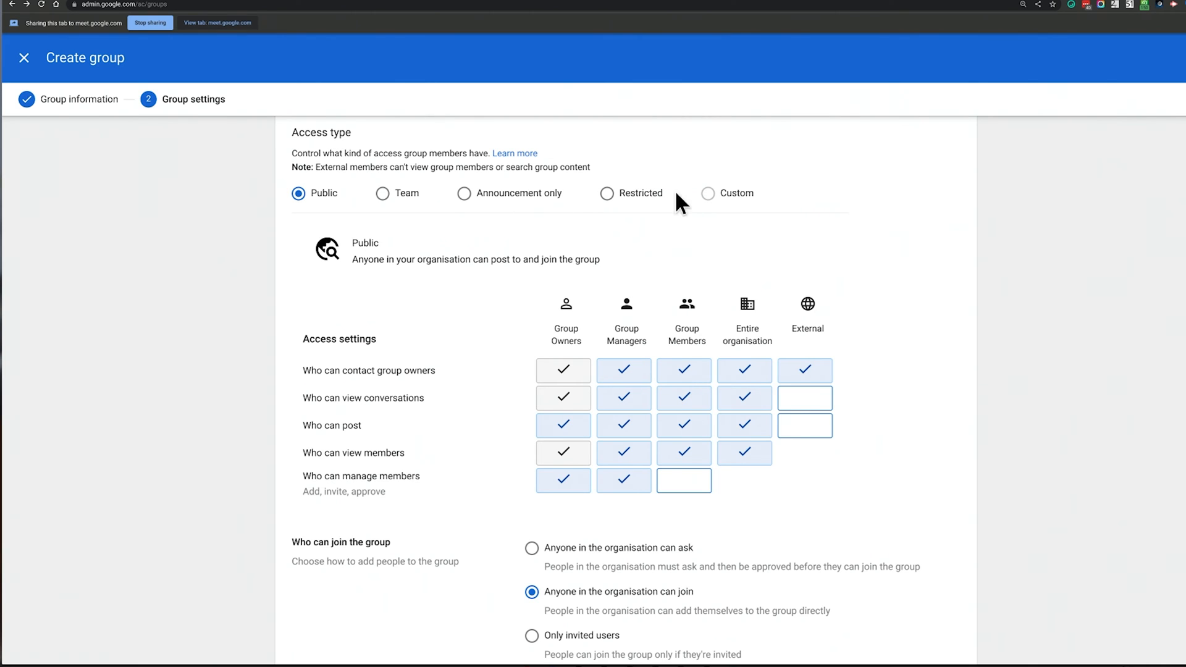
{"action": "left_click", "coordinate": [641, 197]}
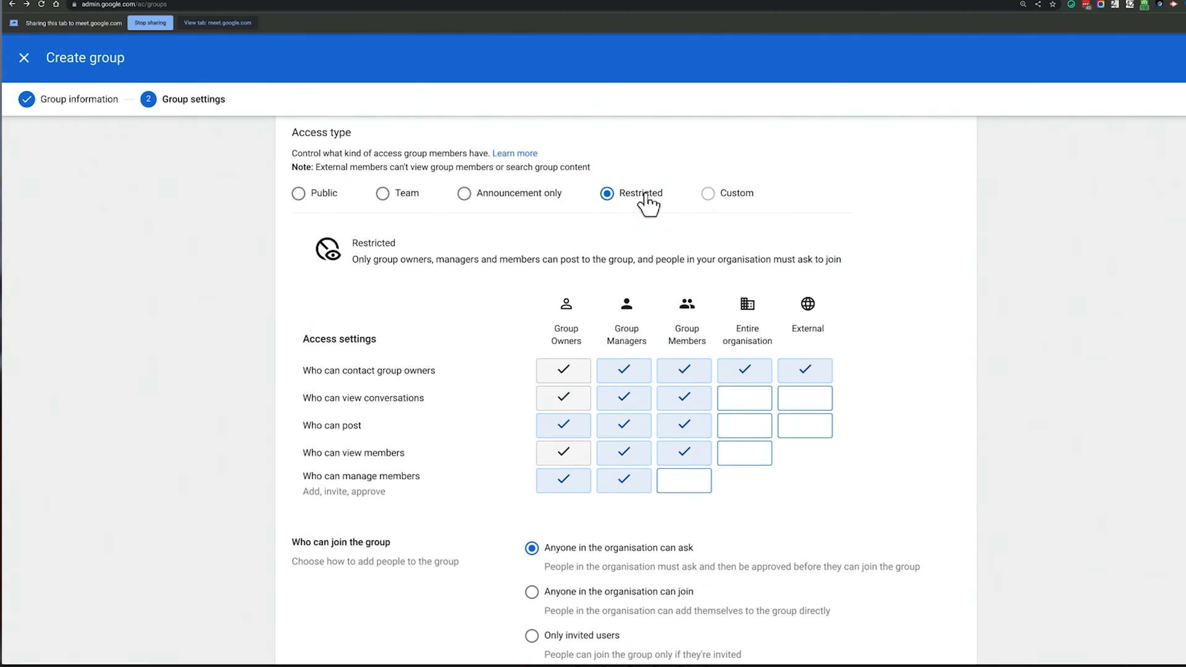
{"action": "left_click", "coordinate": [319, 196]}
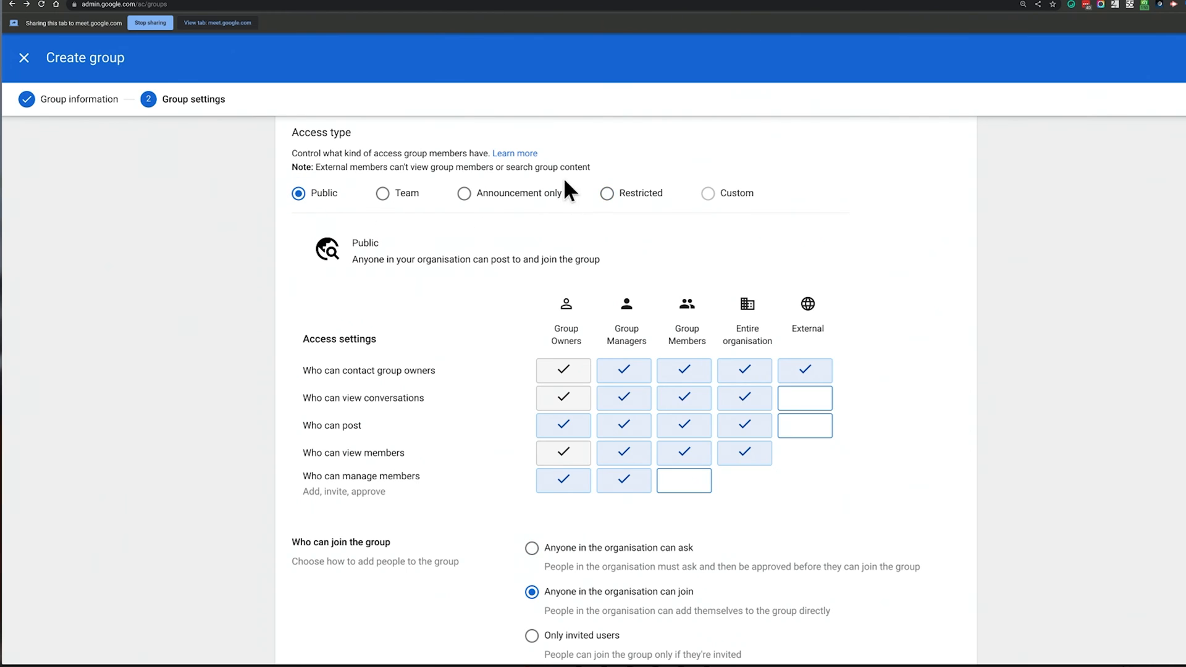
{"action": "left_click", "coordinate": [634, 196]}
{"action": "left_click", "coordinate": [324, 201]}
{"action": "left_click", "coordinate": [648, 196]}
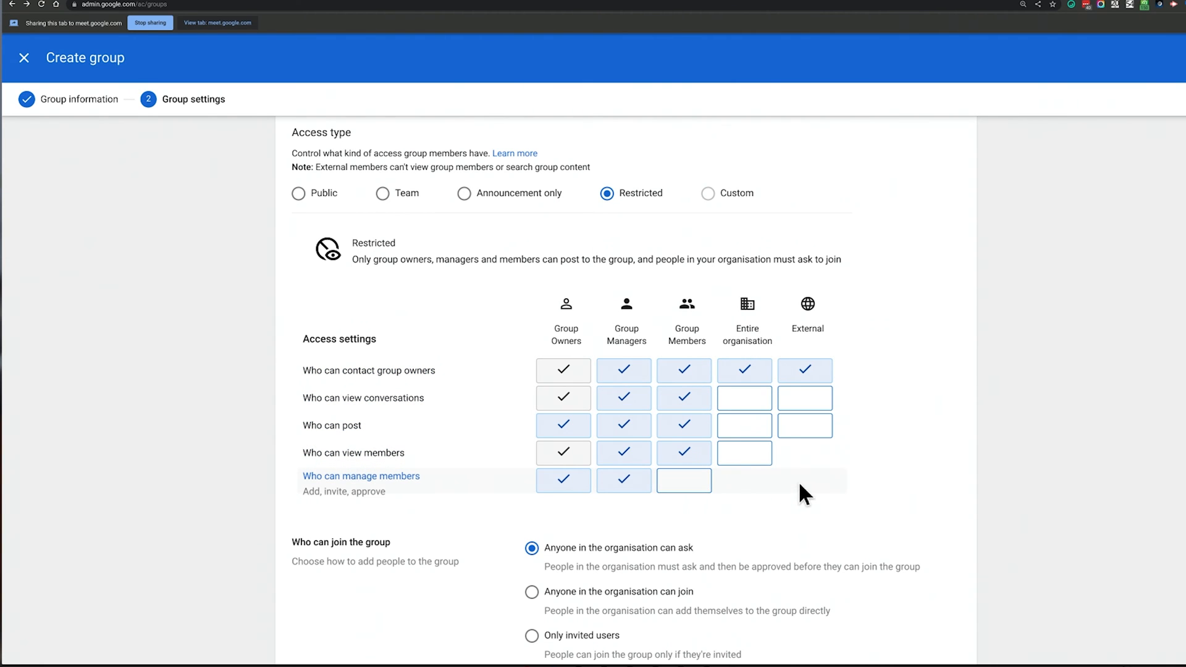
{"action": "left_click", "coordinate": [642, 198]}
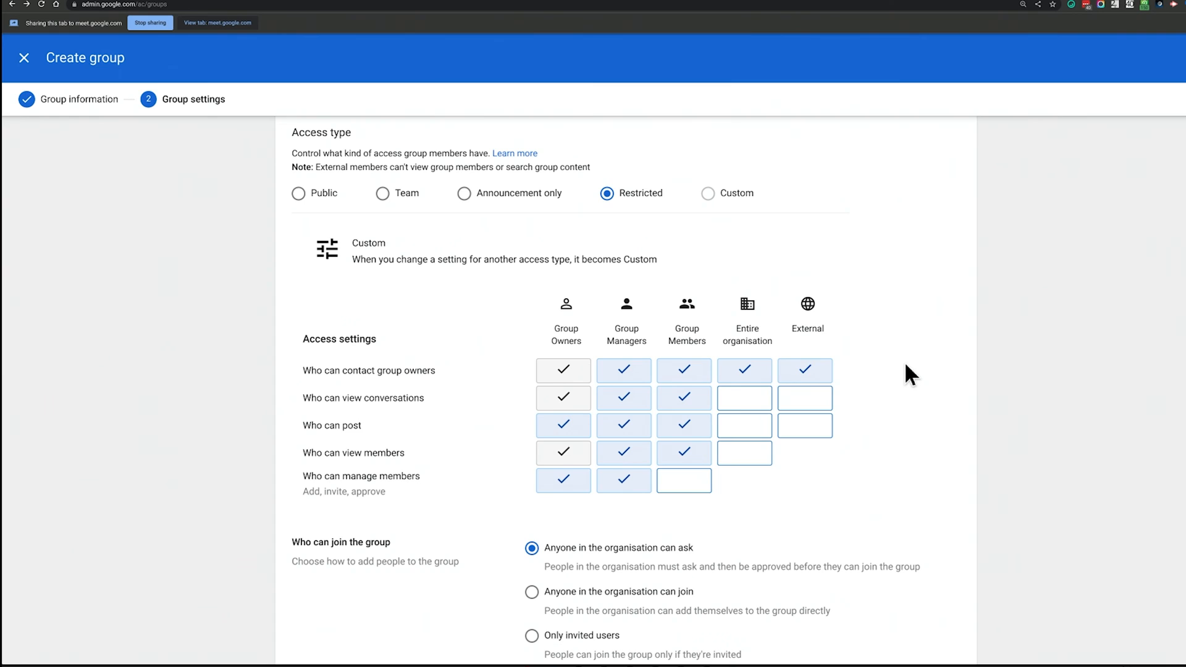
Let only Group Owners contact owners, limit joining to invited users, and create the group
{"action": "left_click", "coordinate": [818, 374]}
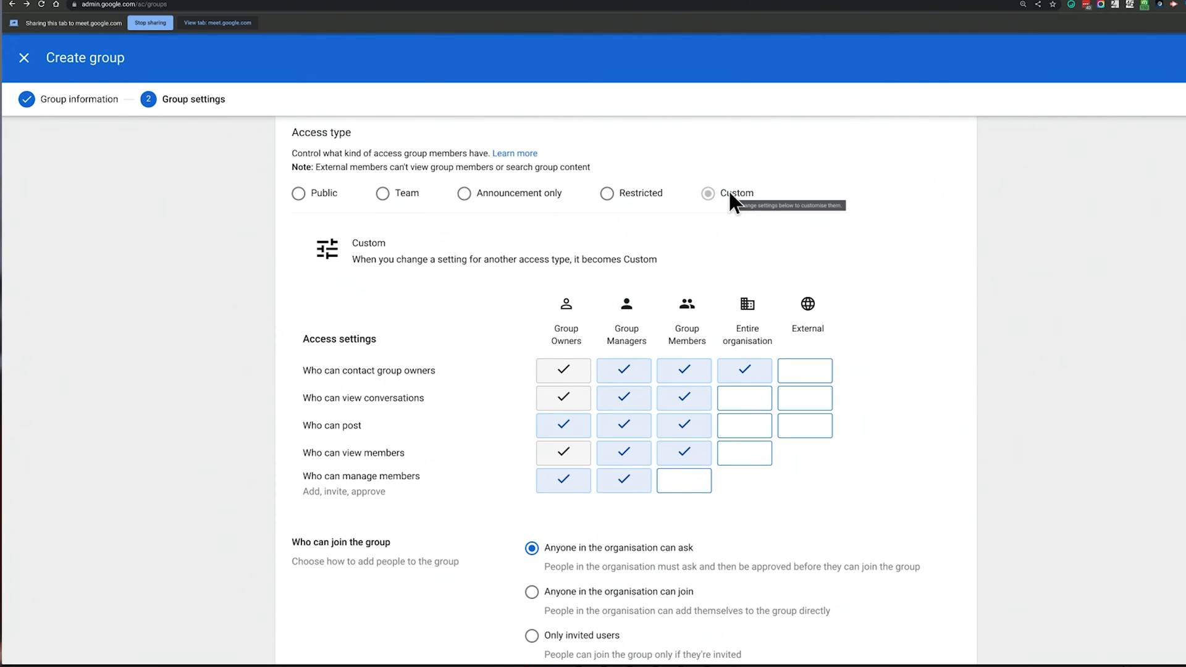
{"action": "scroll", "coordinate": [735, 317], "scroll_direction": "down", "scroll_amount": 1}
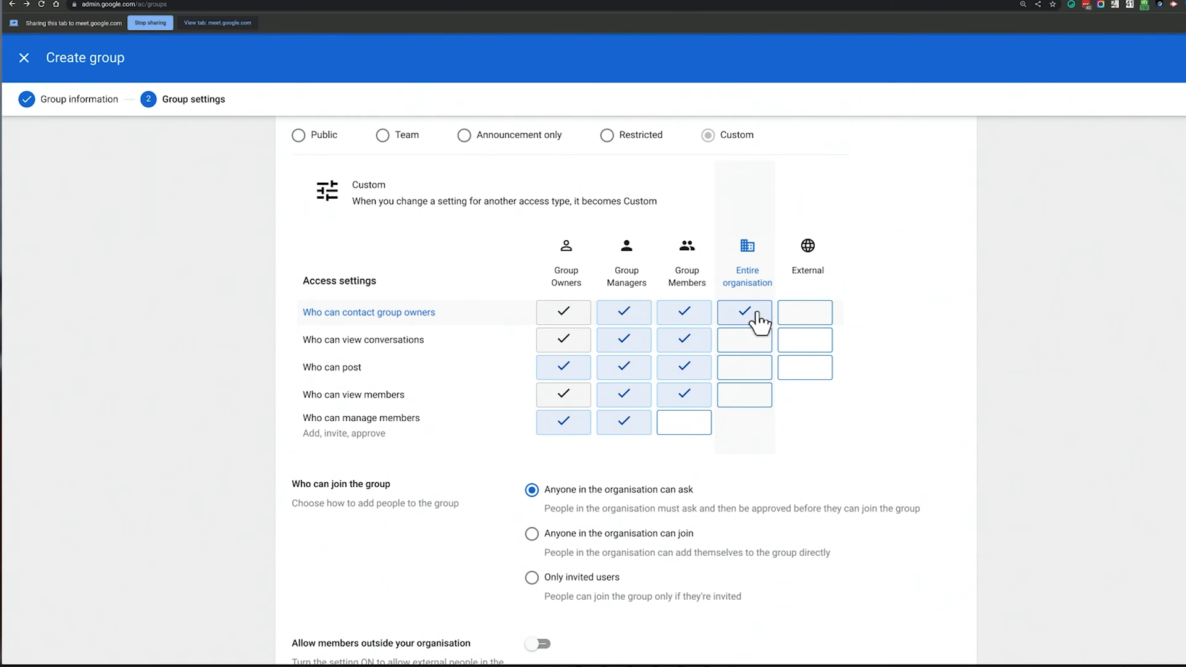
{"action": "left_click", "coordinate": [695, 312]}
{"action": "left_click", "coordinate": [624, 312]}
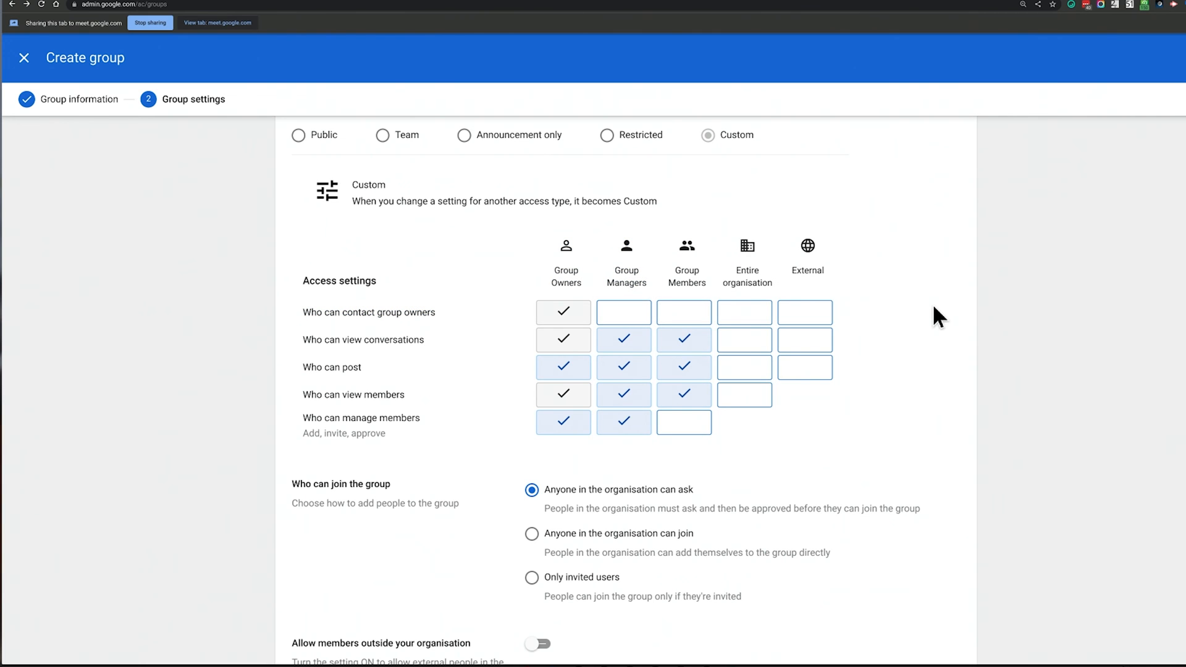
{"action": "scroll", "coordinate": [917, 324], "scroll_direction": "down", "scroll_amount": 3}
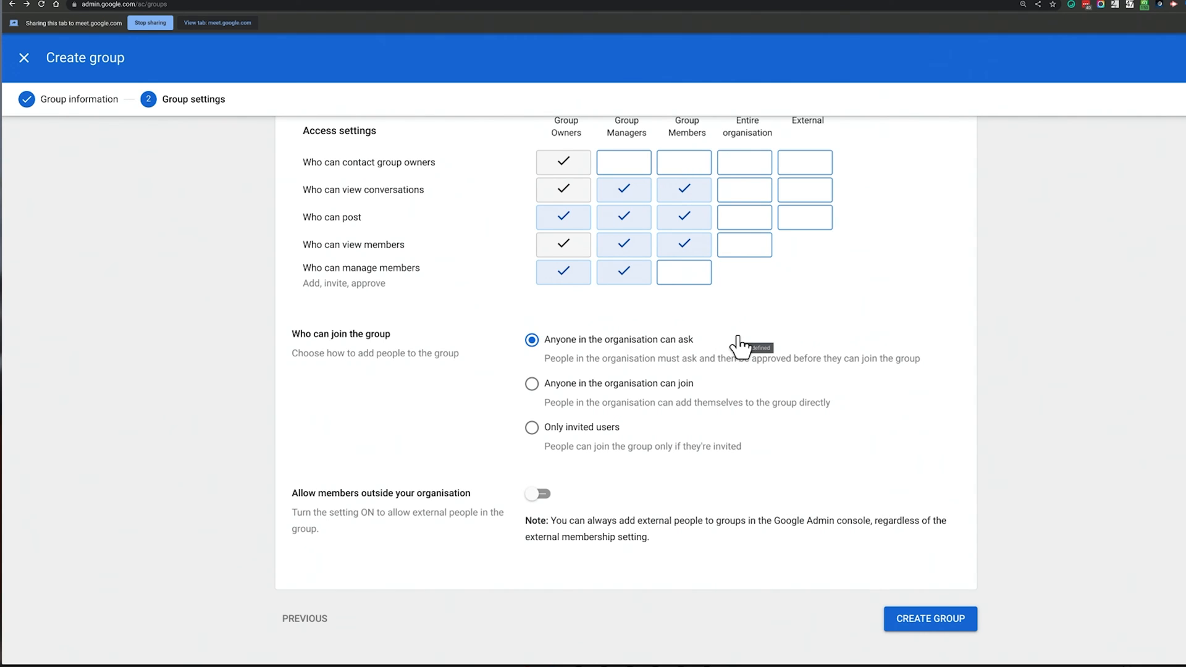
{"action": "left_click", "coordinate": [594, 429]}
{"action": "left_click", "coordinate": [917, 615]}
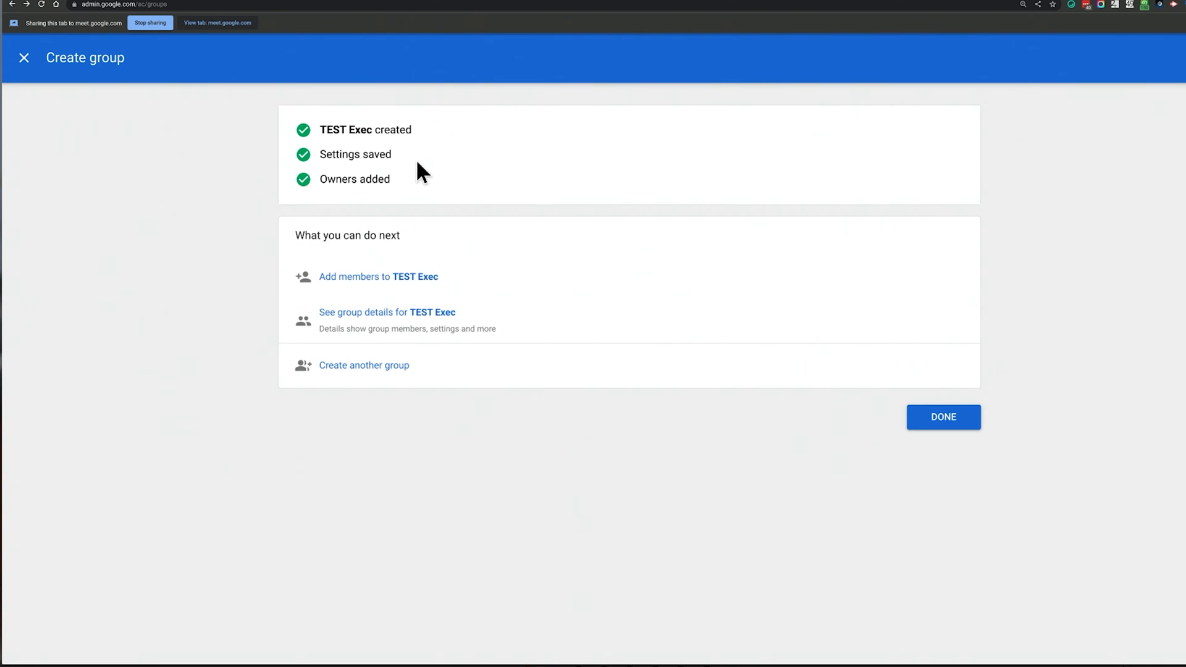
Search for a user and add them to TEST Exec as a Member
{"action": "left_click", "coordinate": [376, 278]}
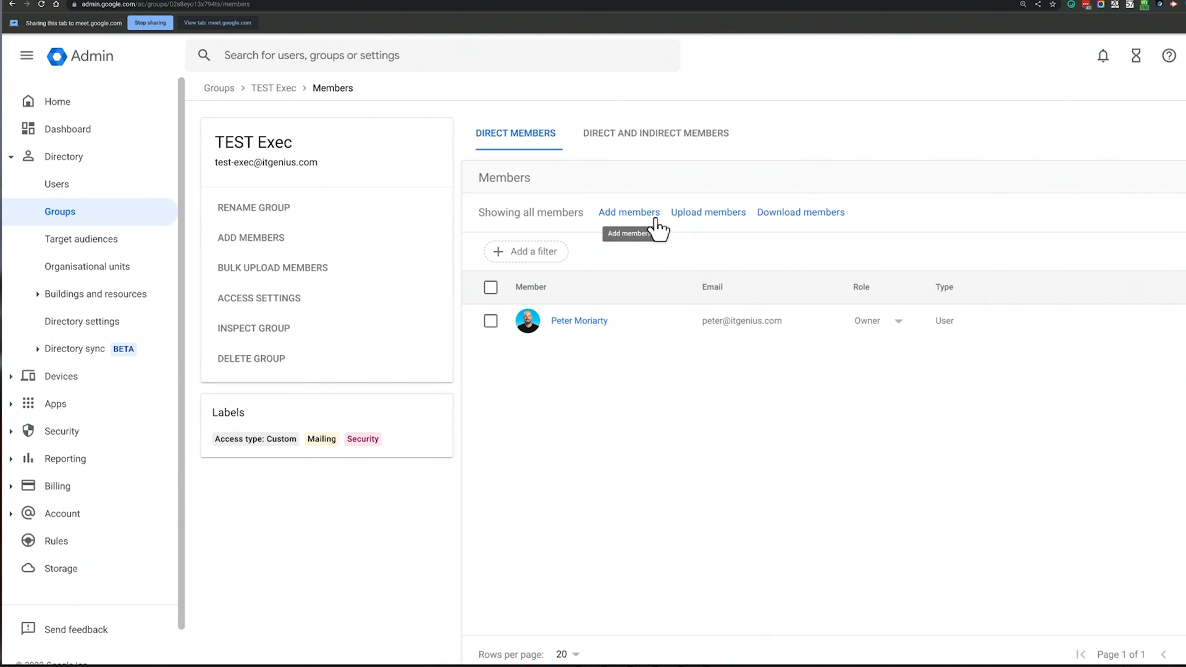
{"action": "left_click", "coordinate": [646, 215]}
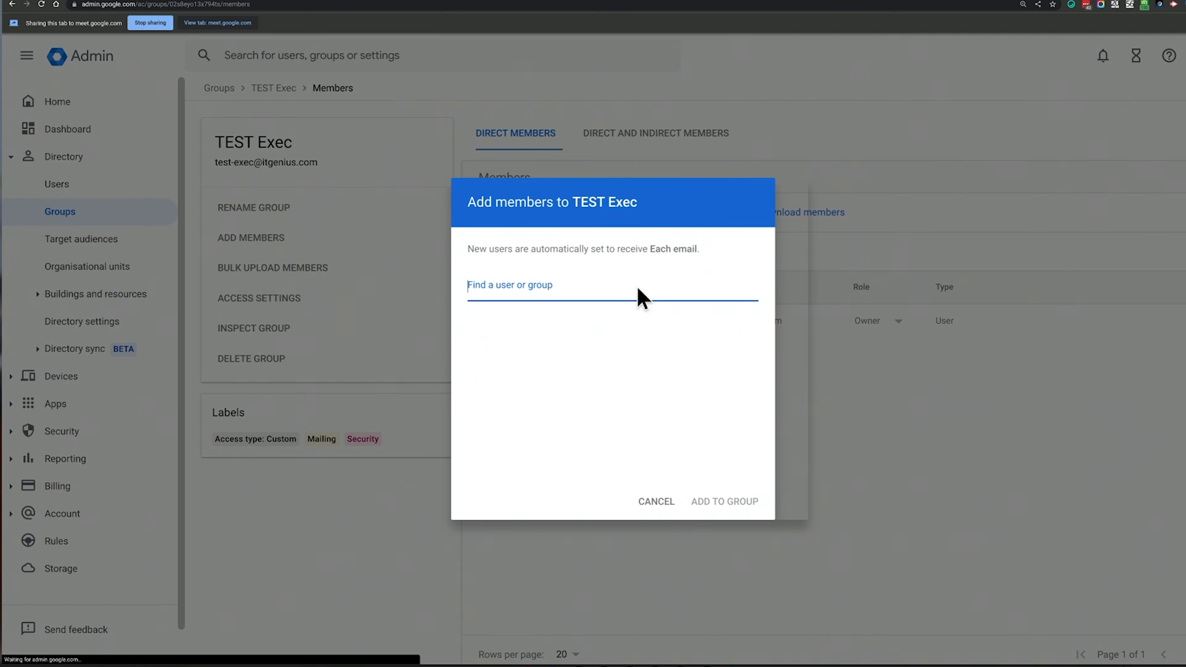
{"action": "type", "text": "red"}
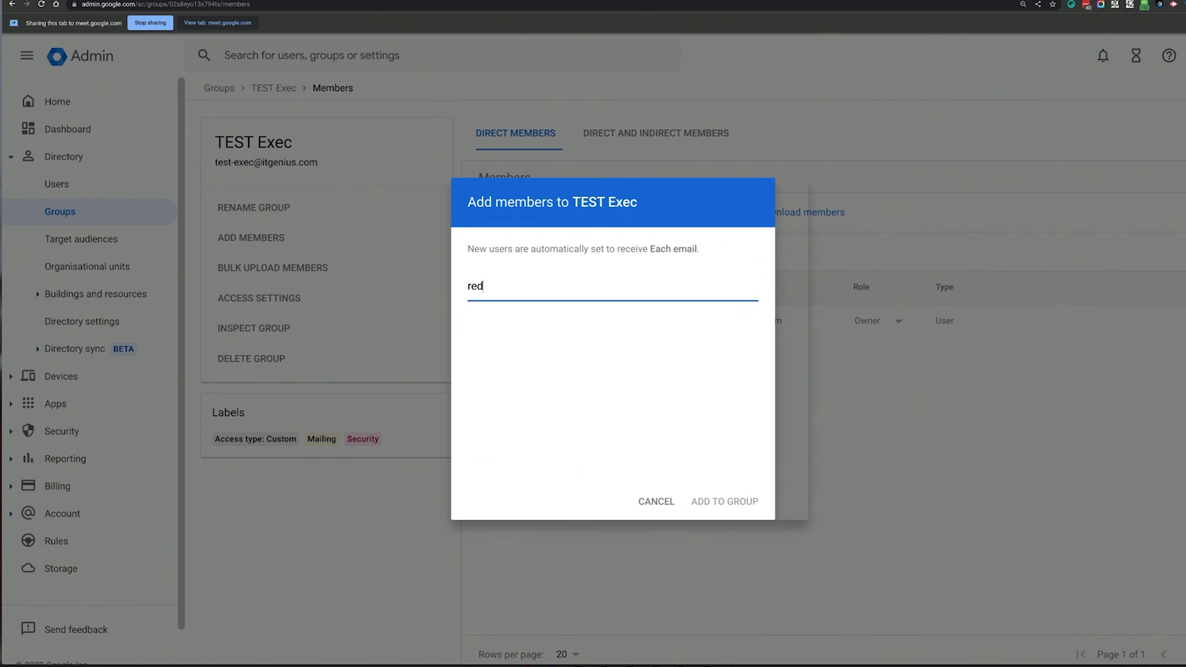
{"action": "left_click", "coordinate": [577, 320]}
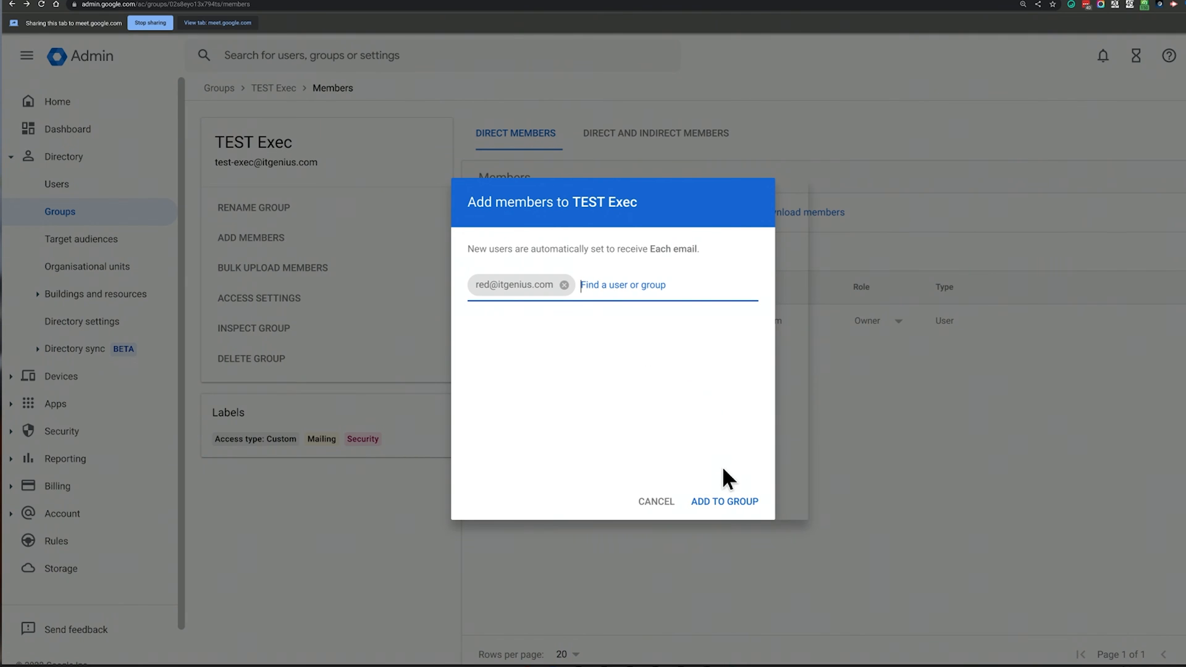
{"action": "left_click", "coordinate": [737, 504]}
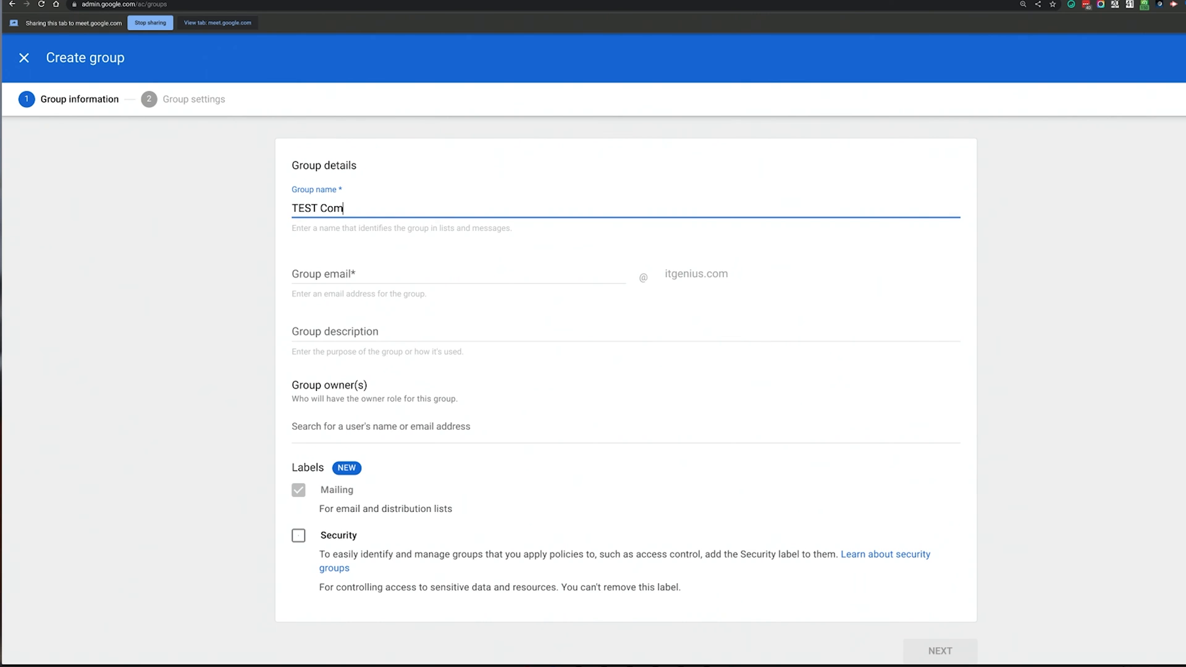
Name the group TEST Contractors with email test-contractors, an owner and the Security label
{"action": "type", "text": "rs"}
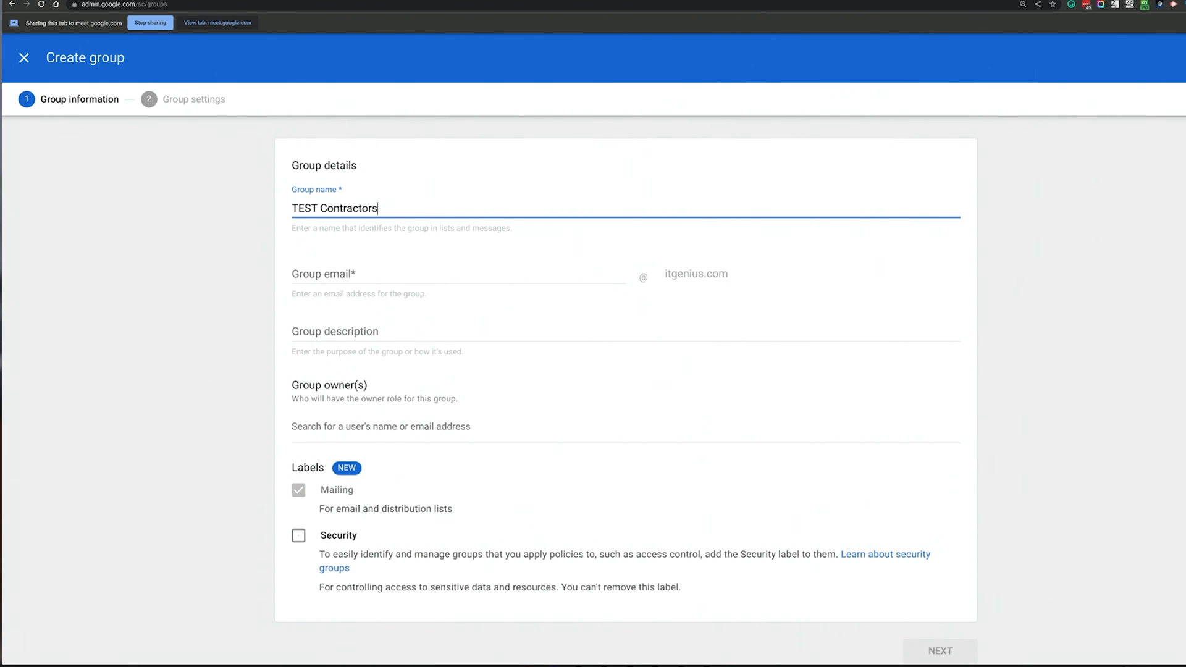
{"action": "key", "text": "Tab"}
{"action": "type", "text": "test-contractors"}
{"action": "key", "text": "Tab"}
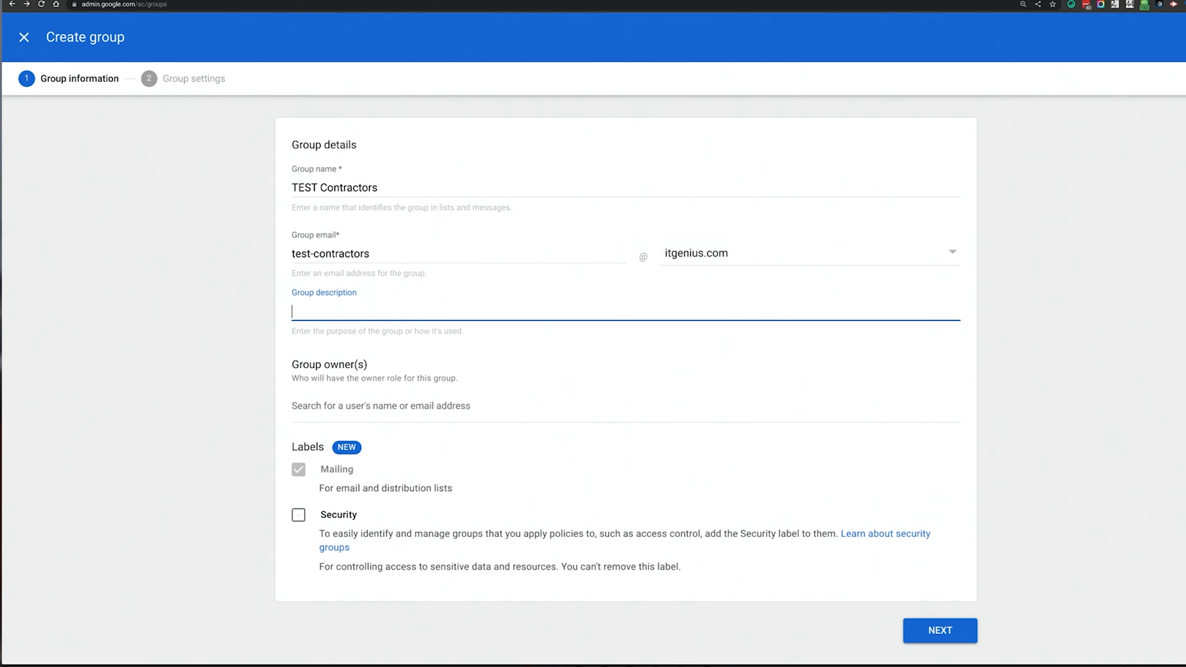
{"action": "key", "text": "Tab"}
{"action": "type", "text": "peter"}
{"action": "left_click", "coordinate": [363, 456]}
{"action": "left_click", "coordinate": [299, 516]}
{"action": "left_click", "coordinate": [915, 630]}
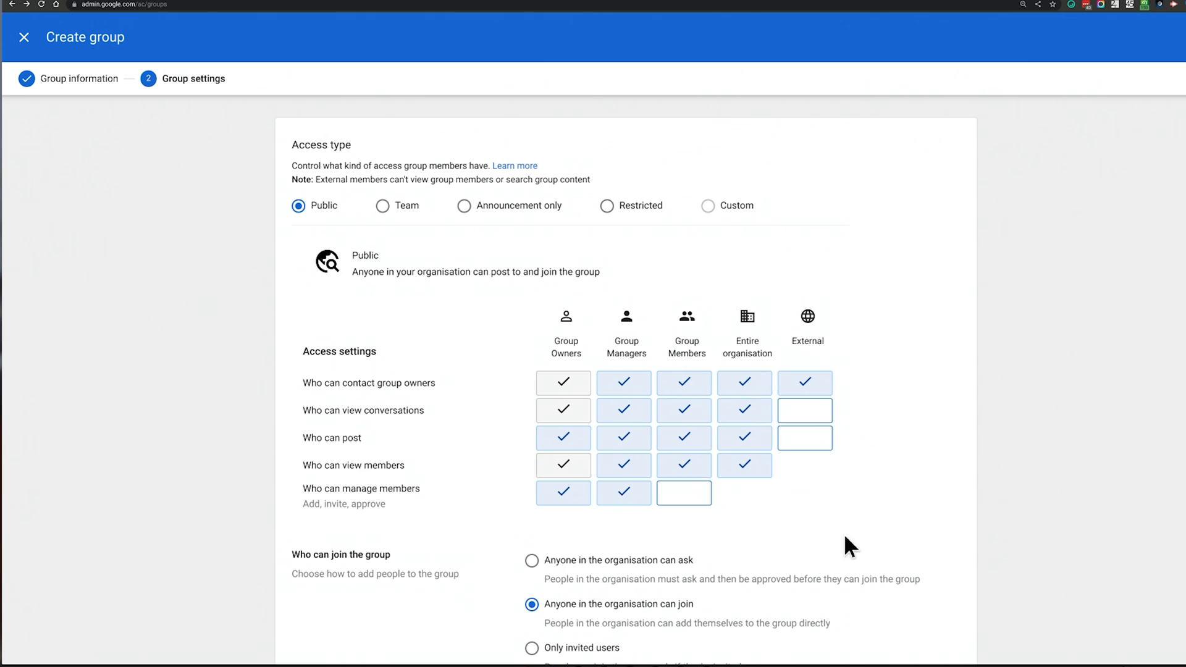
Make TEST Contractors Restricted, allow members outside the organisation, and create the group
{"action": "left_click", "coordinate": [639, 206]}
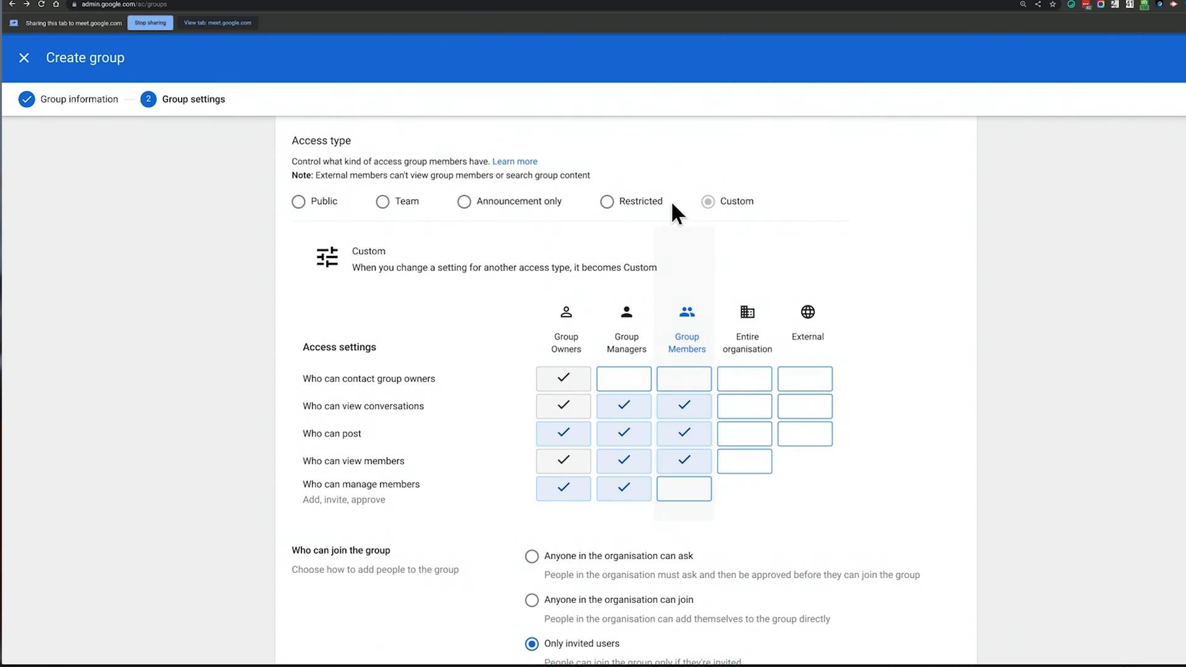
{"action": "scroll", "coordinate": [712, 229], "scroll_direction": "down", "scroll_amount": 3}
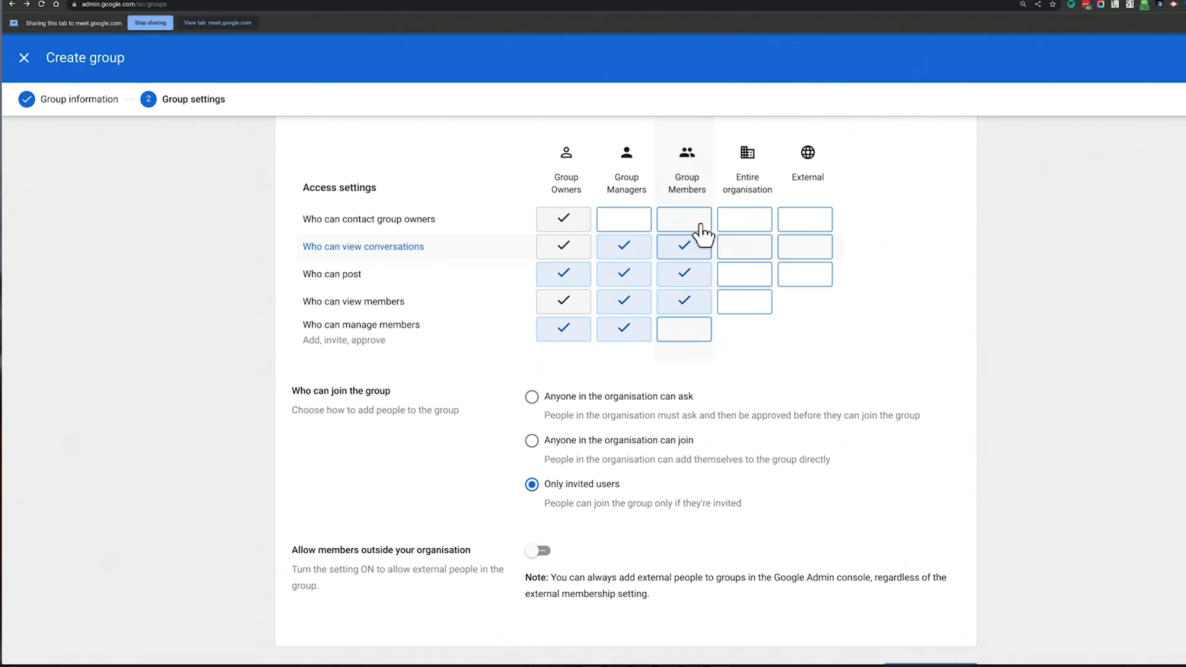
{"action": "scroll", "coordinate": [494, 346], "scroll_direction": "down", "scroll_amount": 1}
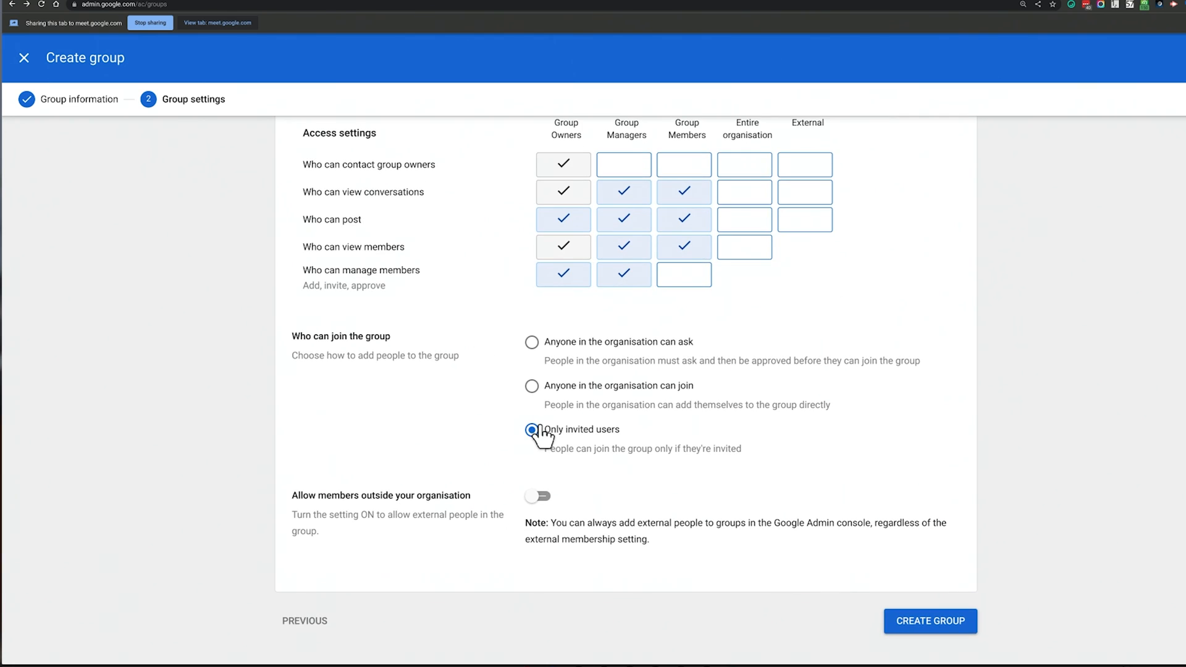
{"action": "left_click", "coordinate": [535, 496]}
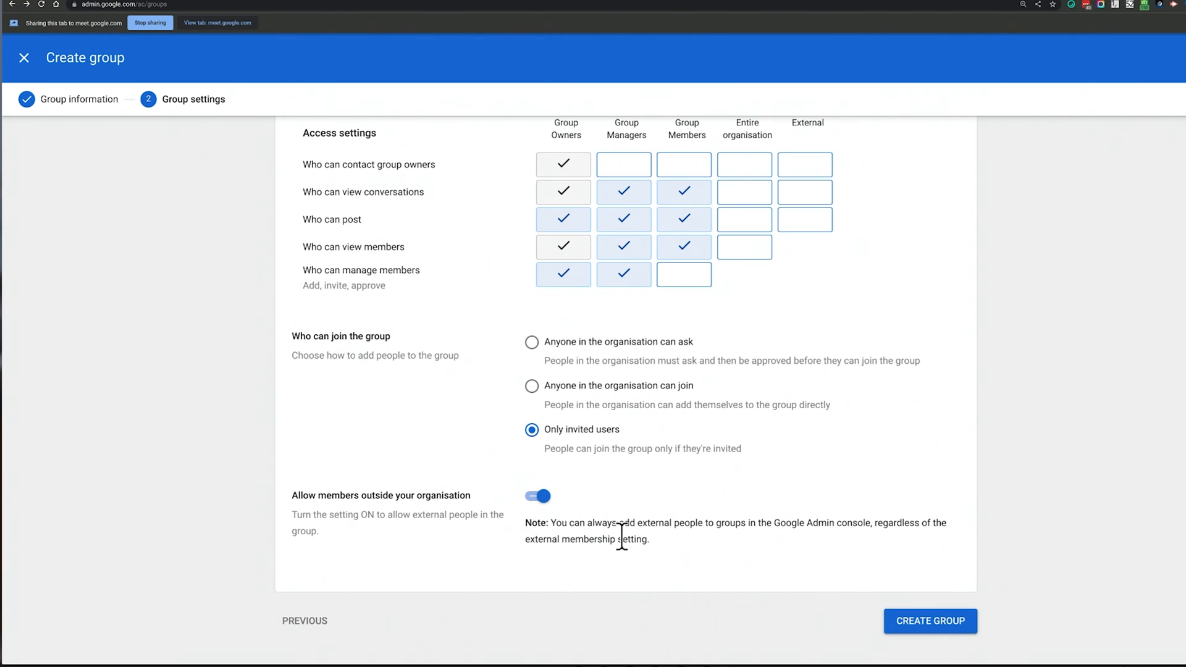
{"action": "left_click", "coordinate": [938, 633]}
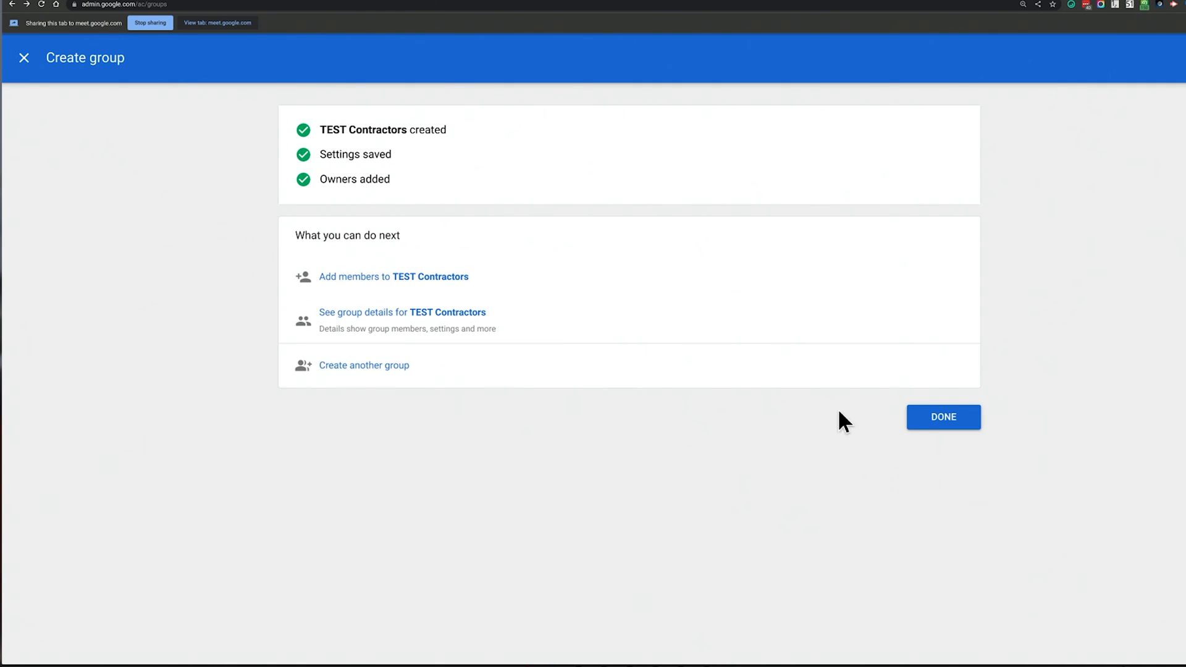
Add an external email address as a member of TEST Contractors
{"action": "left_click", "coordinate": [420, 276]}
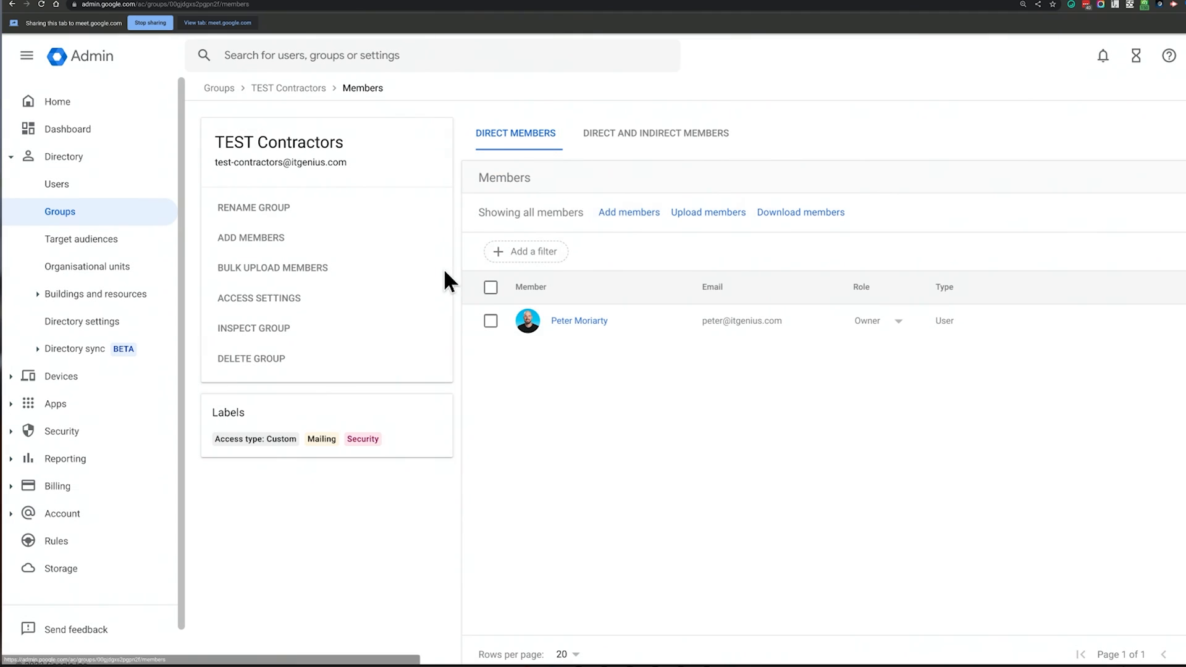
{"action": "left_click", "coordinate": [612, 213]}
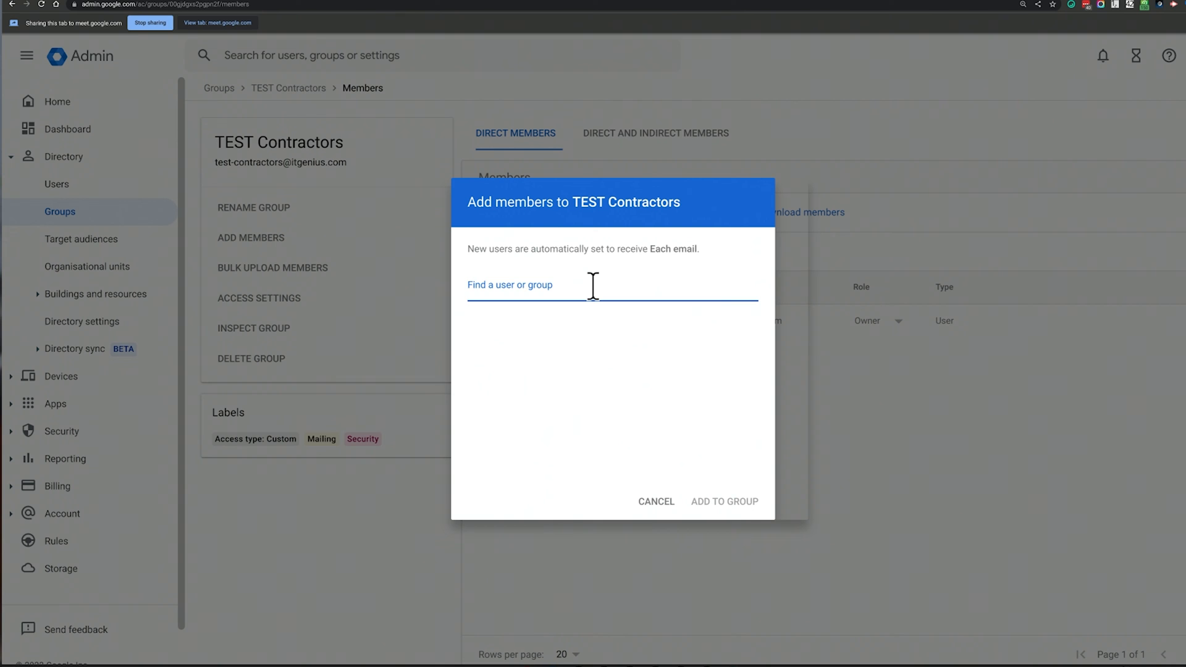
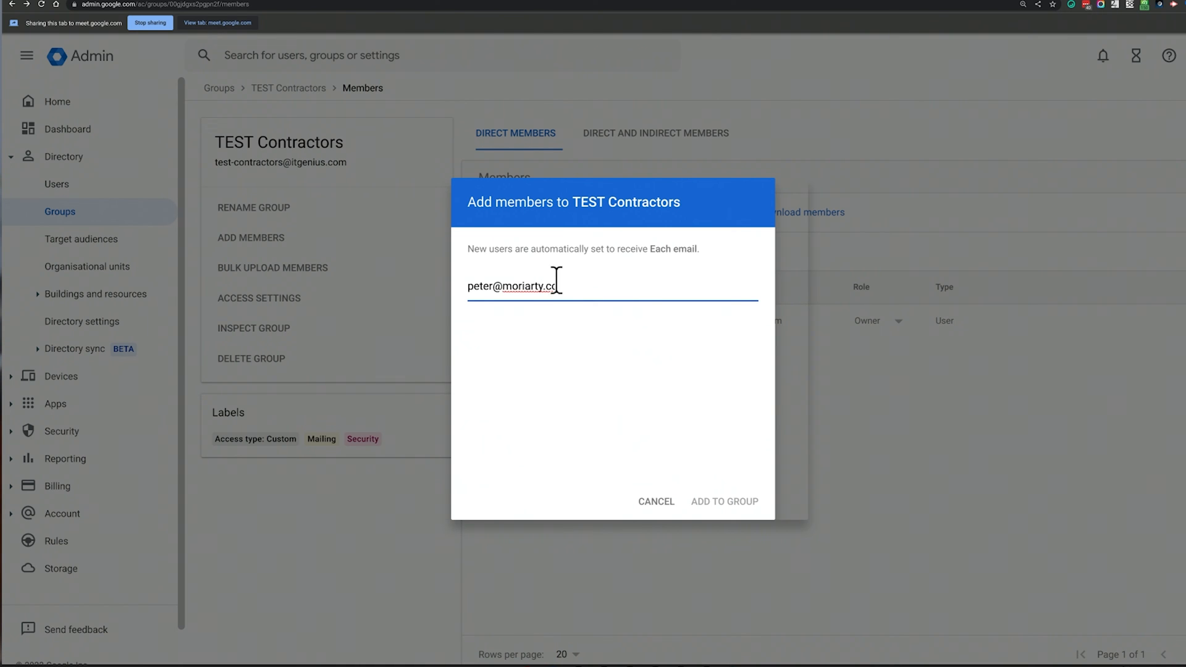
{"action": "key", "text": "Return"}
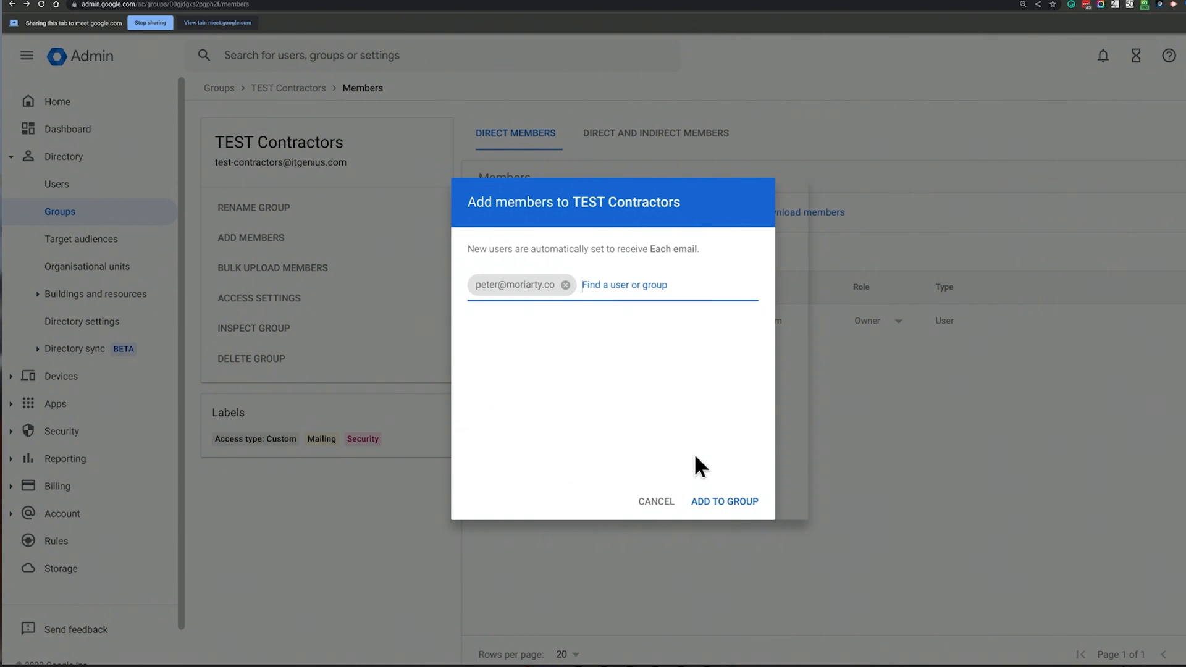
{"action": "left_click", "coordinate": [726, 502]}
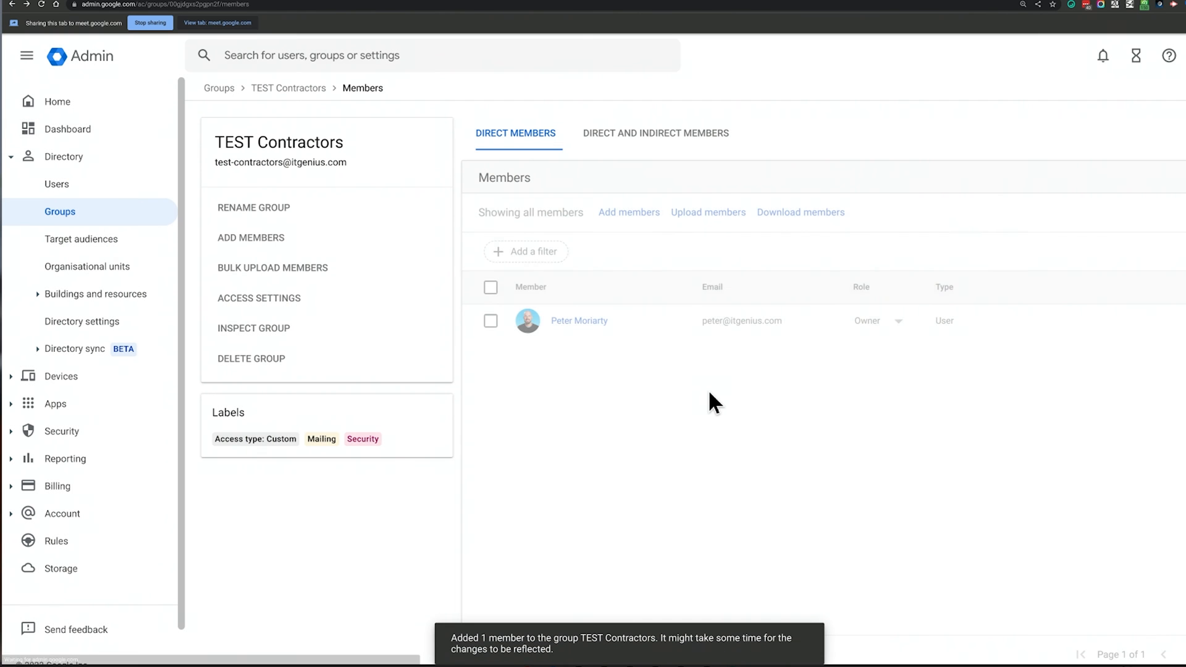